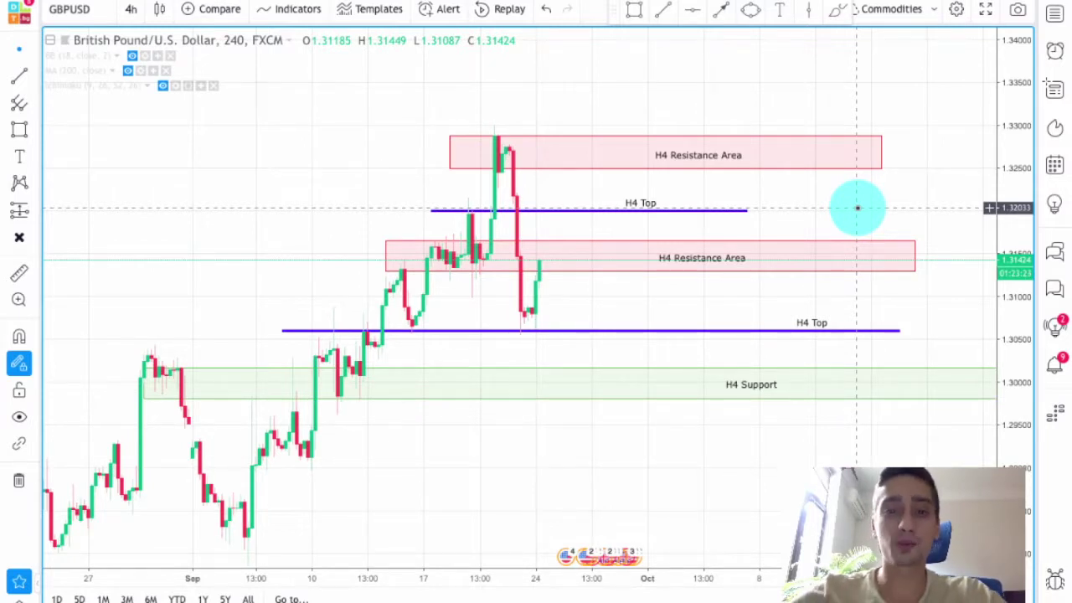
Examine the marked H4 resistance areas, H4 Top lines and H4 Support zone on the GBPUSD 4-hour chart
scroll(846, 160, up, 4)
drag(802, 209, 887, 175)
drag(1012, 124, 1009, 159)
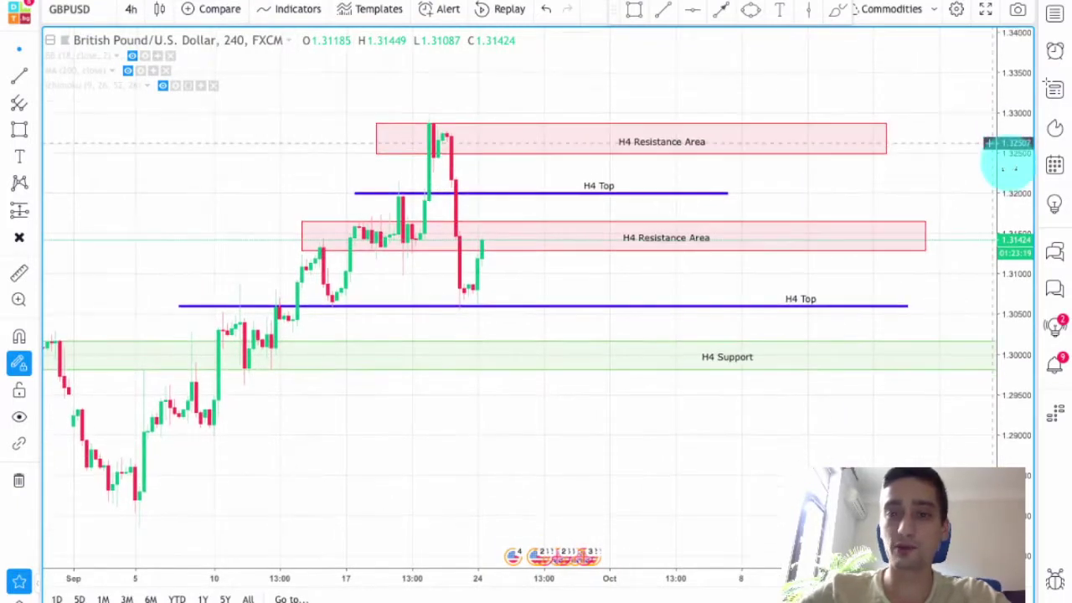
drag(878, 179, 845, 210)
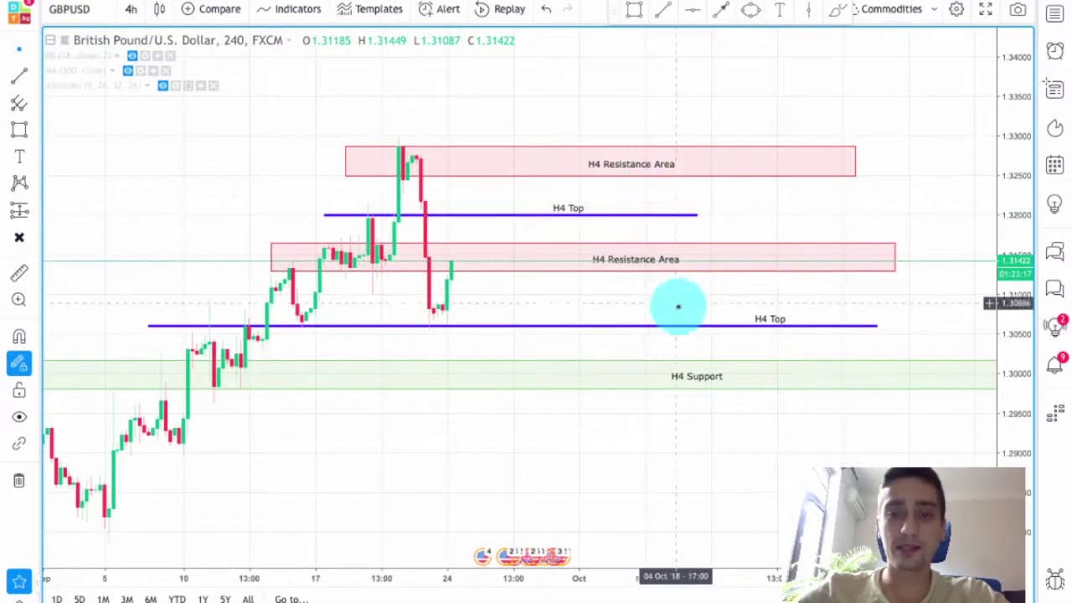
drag(817, 212, 822, 170)
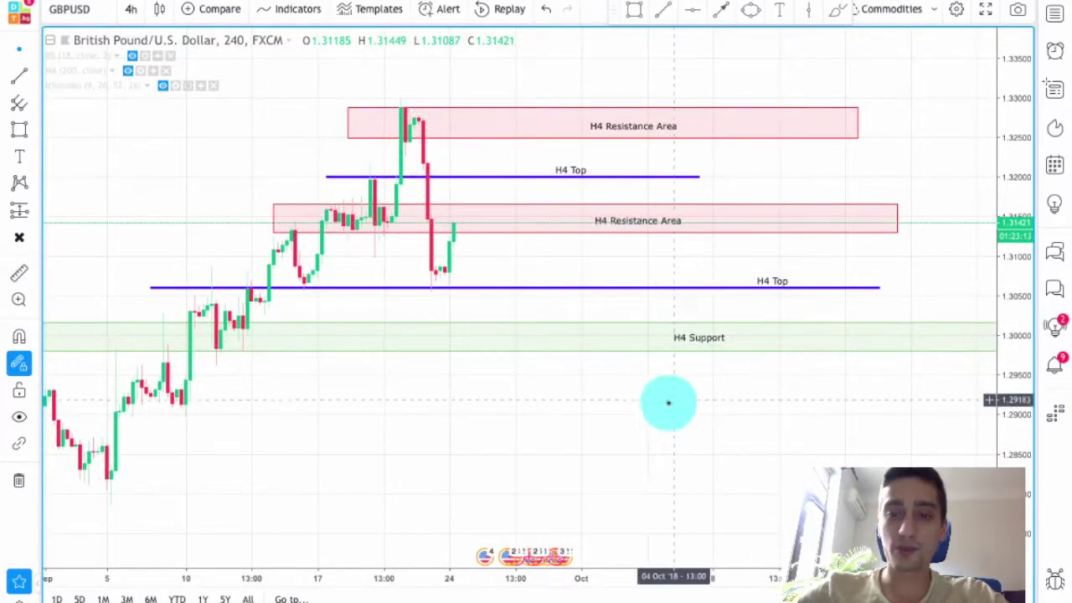
drag(668, 402, 701, 428)
mouse_move(898, 193)
mouse_down()
mouse_move(858, 201)
mouse_move(910, 197)
mouse_up()
scroll(611, 282, down, 2)
click(528, 228)
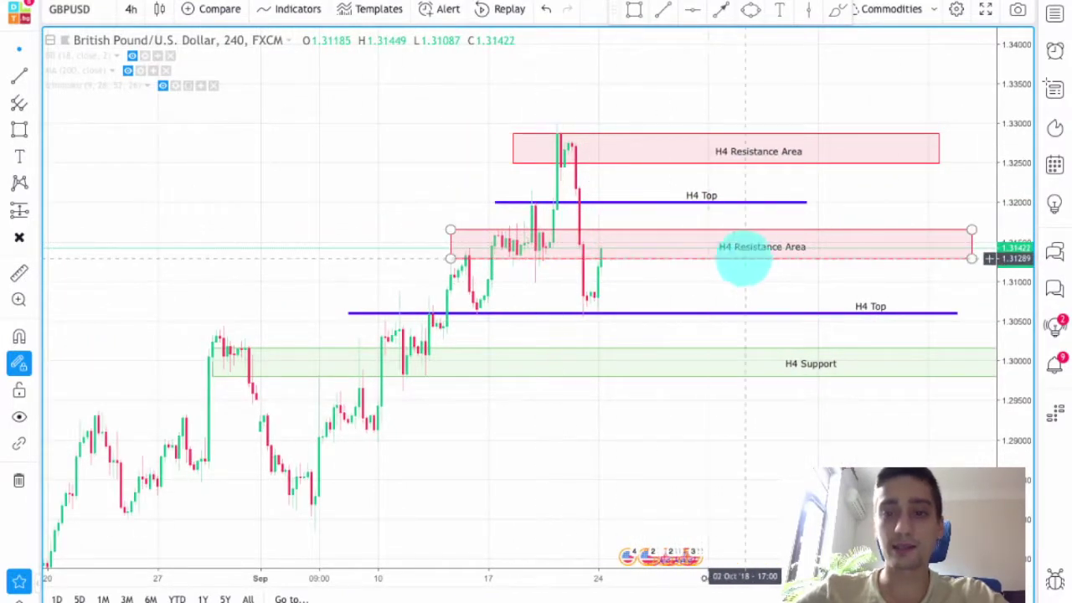
click(773, 237)
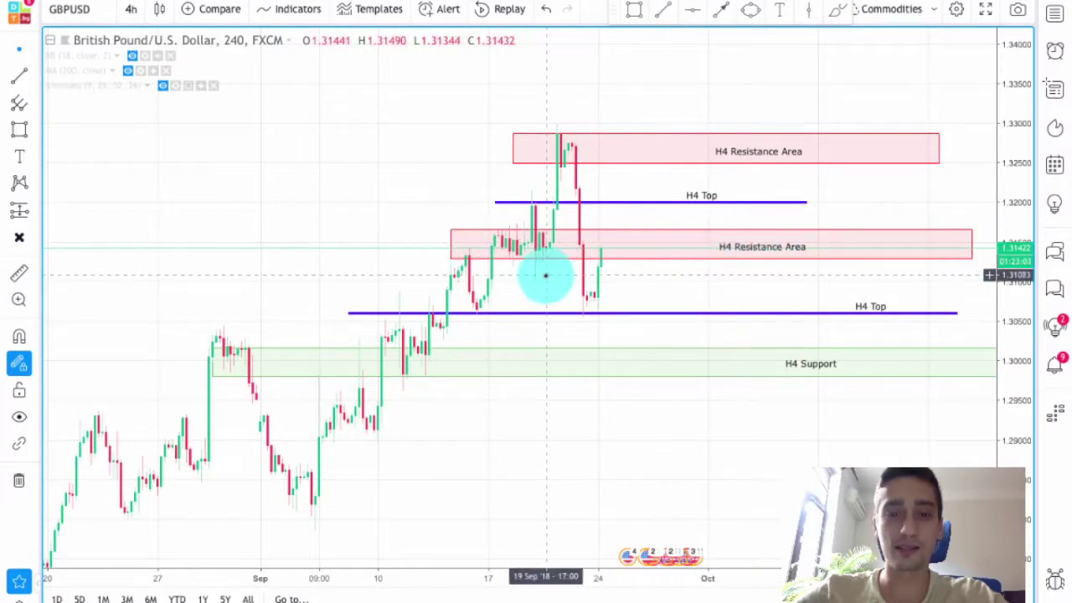
scroll(553, 272, down, 1)
scroll(552, 272, down, 2)
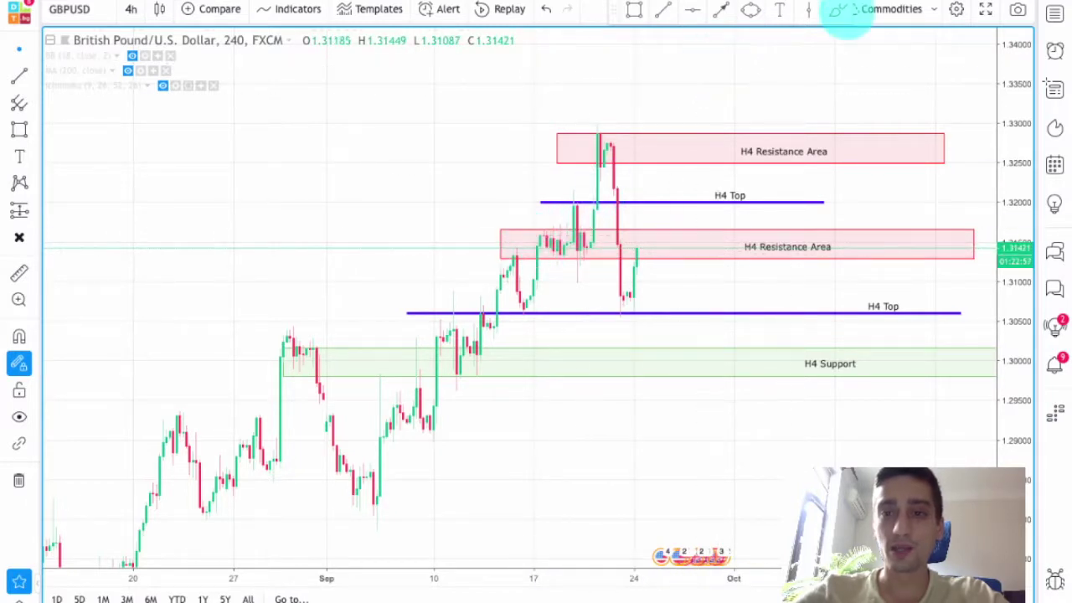
Using the Brush, circle the highs in both H4 resistance areas in blue and underline the consolidation lows at the lower area
click(836, 10)
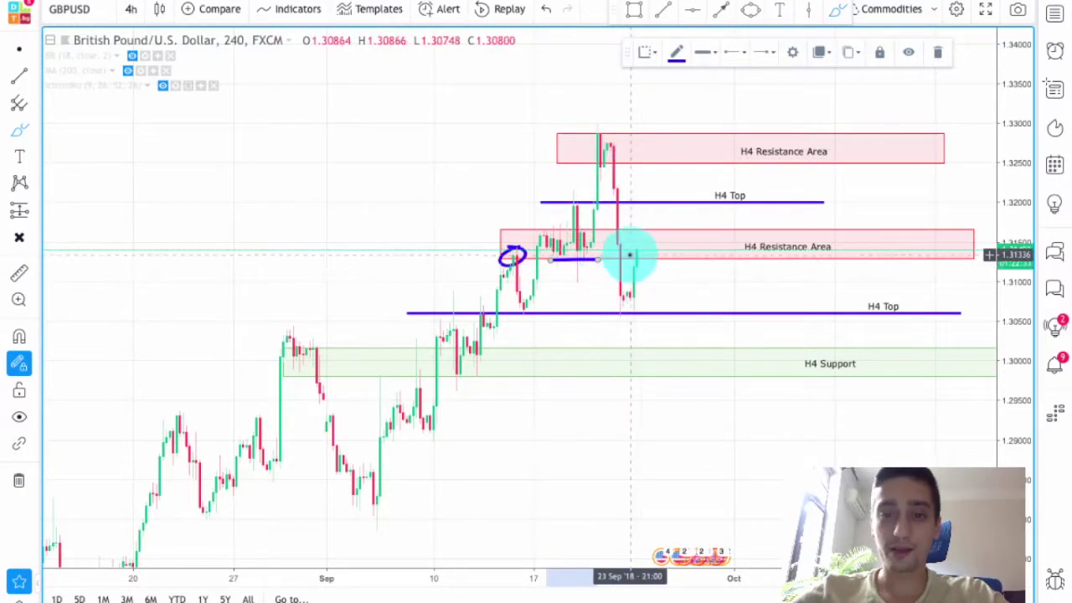
scroll(629, 253, up, 3)
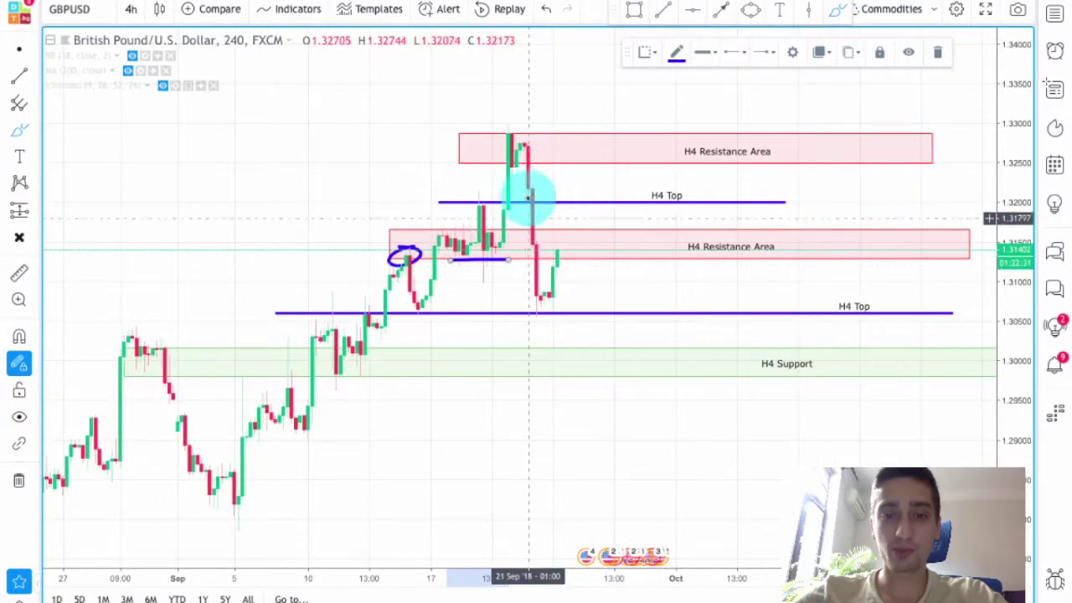
scroll(542, 293, down, 2)
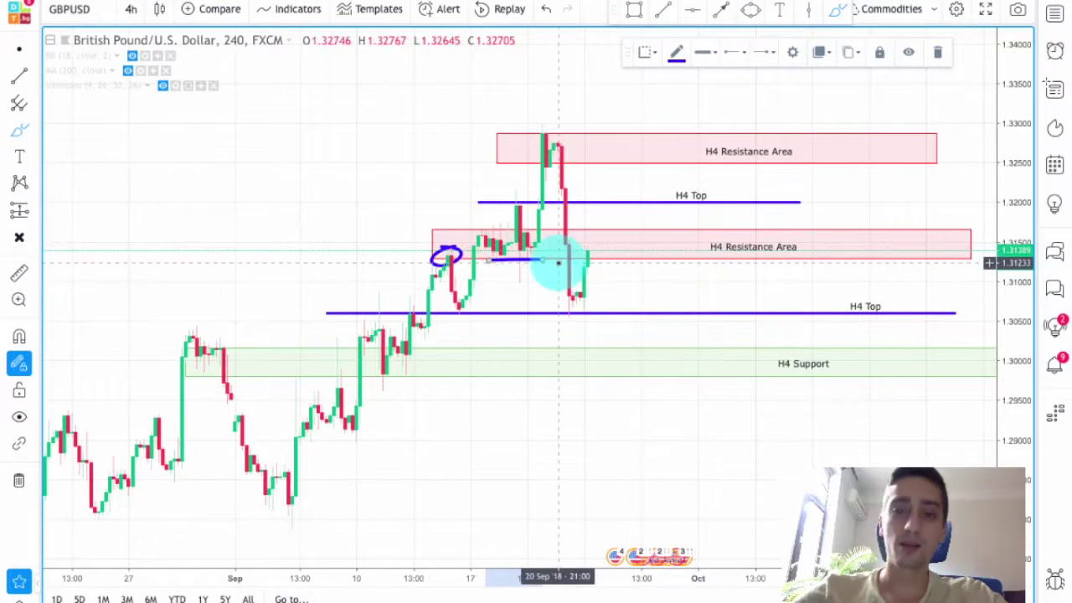
scroll(577, 267, down, 2)
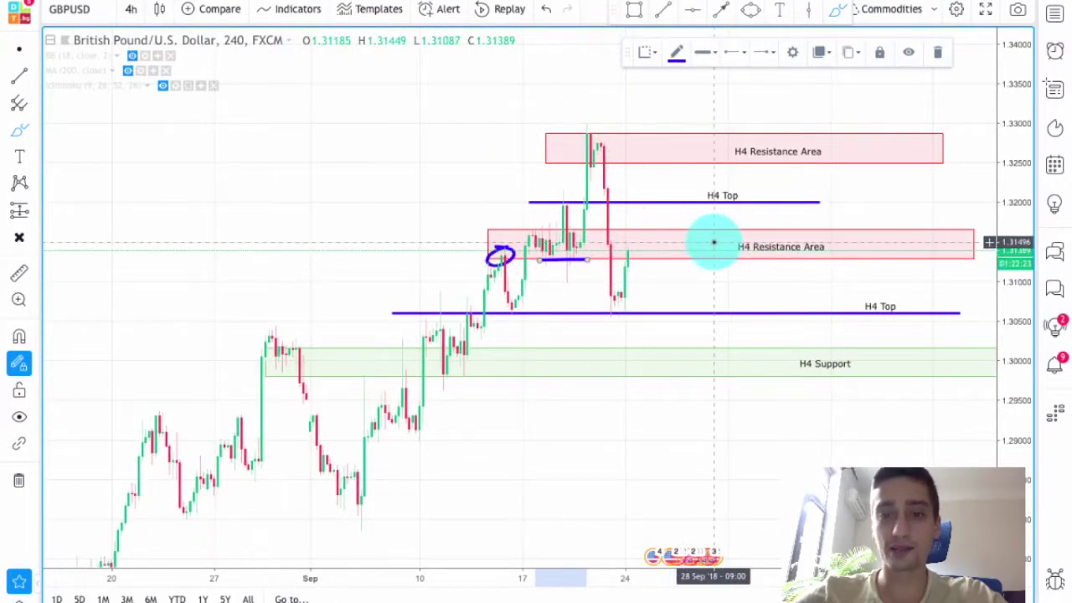
scroll(641, 255, up, 2)
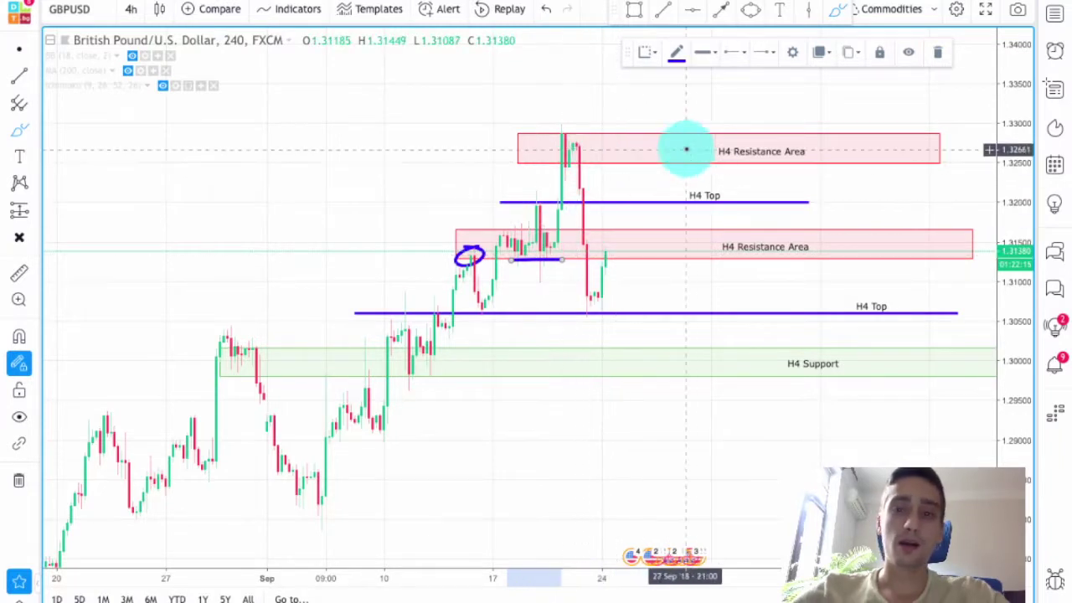
mouse_move(568, 131)
mouse_down()
mouse_move(555, 139)
mouse_move(571, 167)
mouse_move(581, 137)
mouse_move(569, 133)
mouse_up()
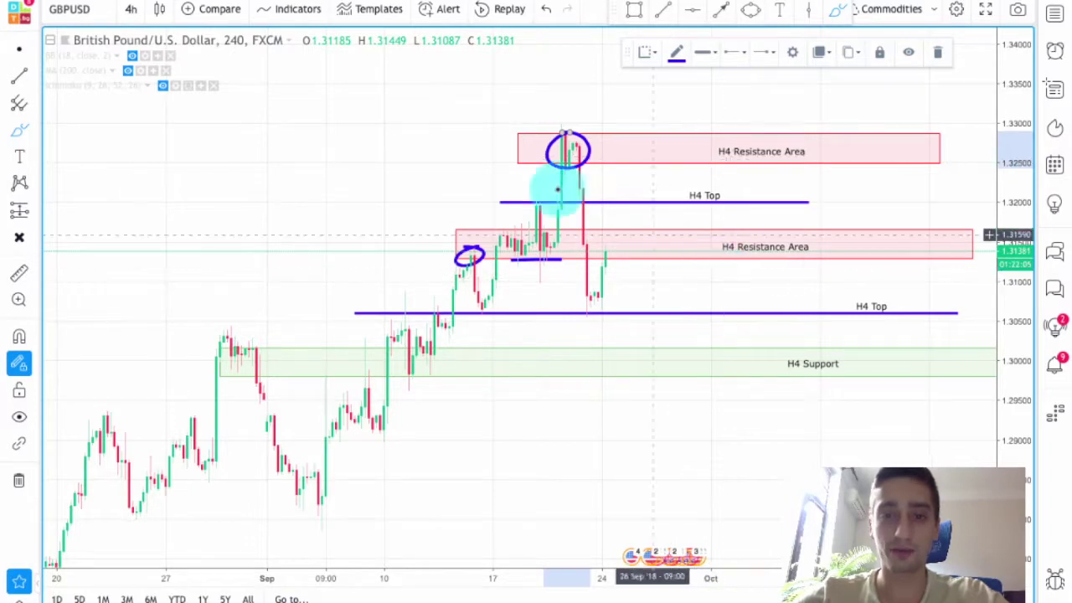
Circle in blue the three earlier price reactions around the H4 Support zone, near 1.30000
scroll(804, 369, down, 2)
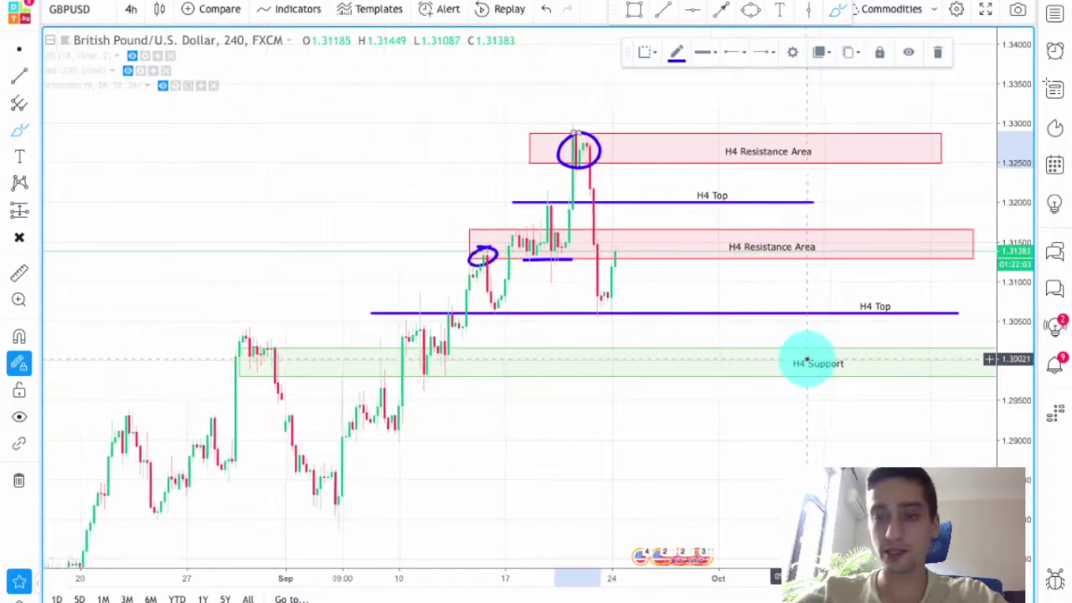
mouse_move(301, 351)
mouse_down()
mouse_move(283, 347)
mouse_move(289, 364)
mouse_up()
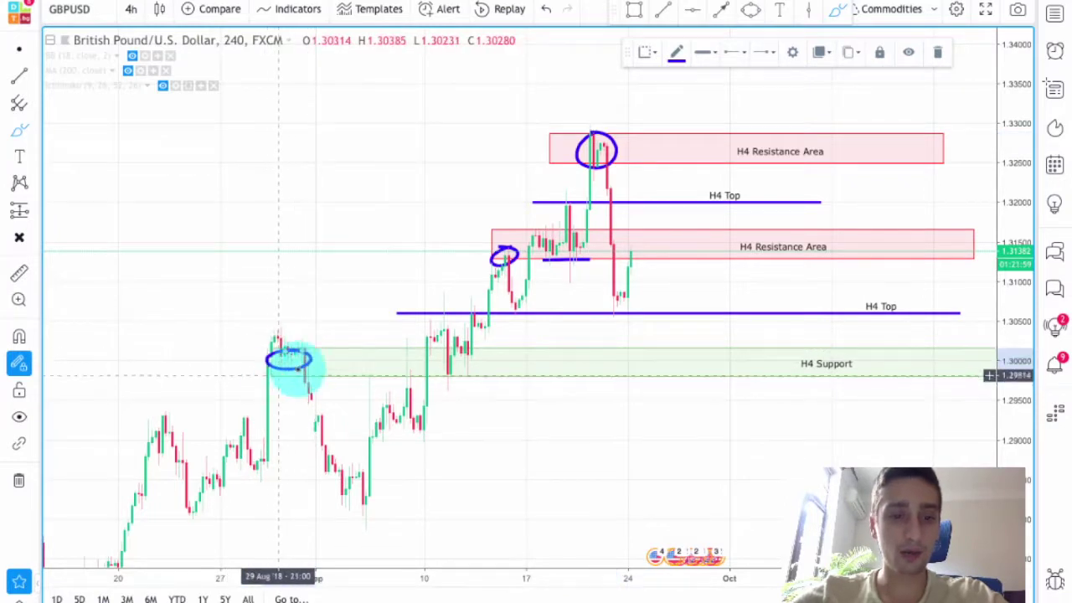
mouse_move(387, 370)
mouse_down()
mouse_move(402, 383)
mouse_move(411, 359)
mouse_move(469, 354)
mouse_move(438, 378)
mouse_move(453, 355)
mouse_up()
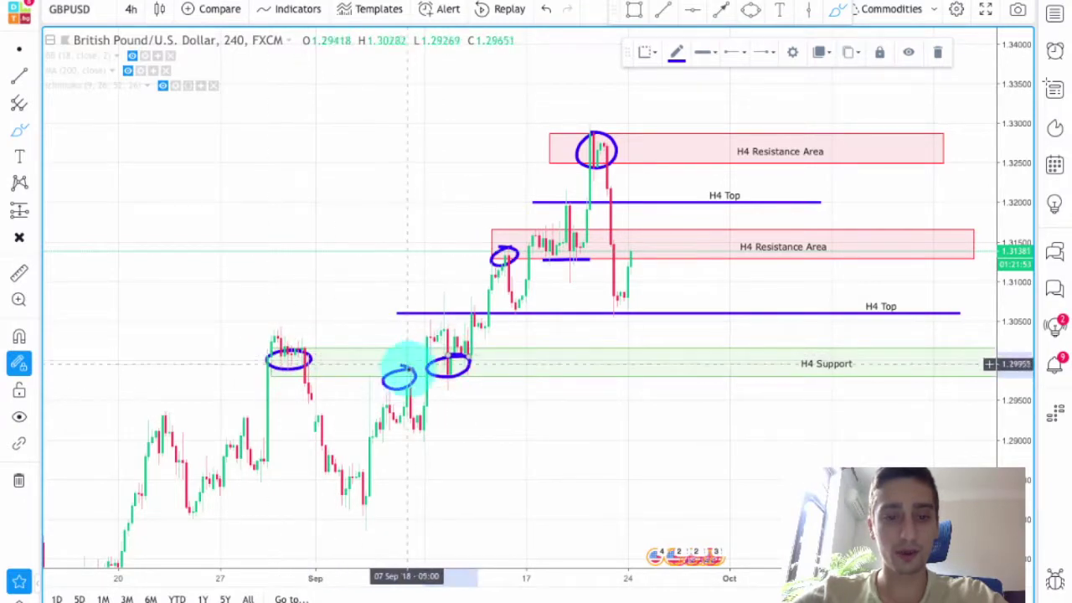
scroll(731, 393, up, 1)
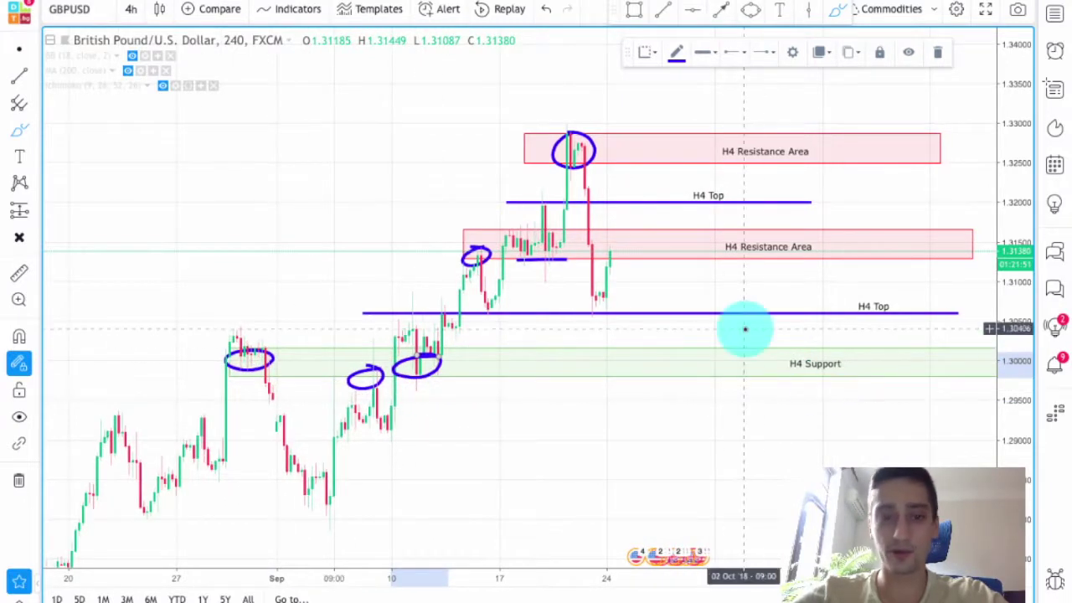
scroll(744, 328, down, 1)
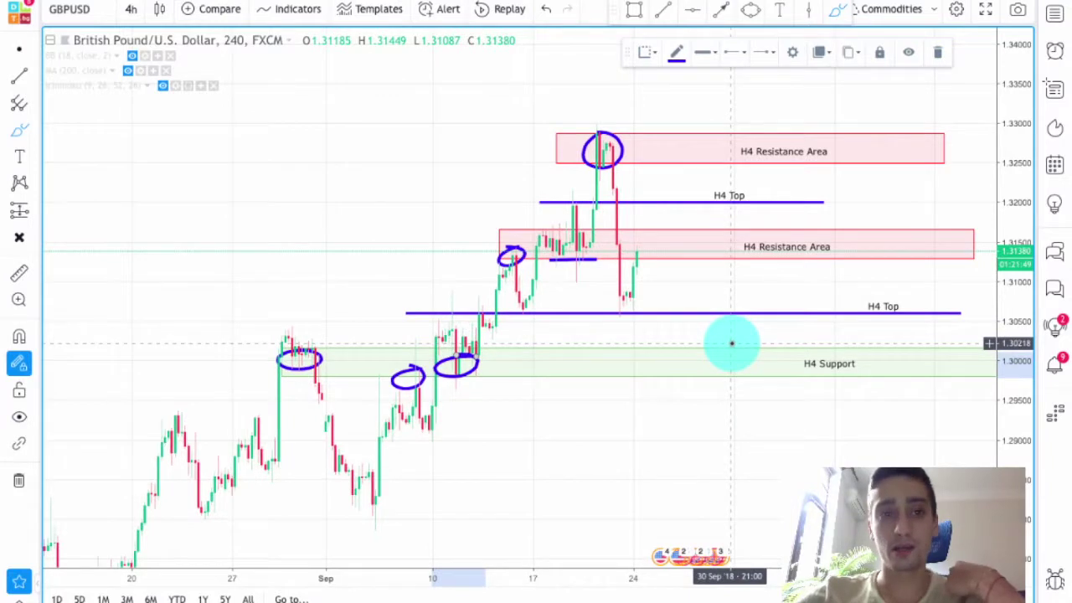
Draw a freehand blue arrow from the latest candle down to the H4 Support zone and leave the Brush tool
scroll(778, 352, up, 1)
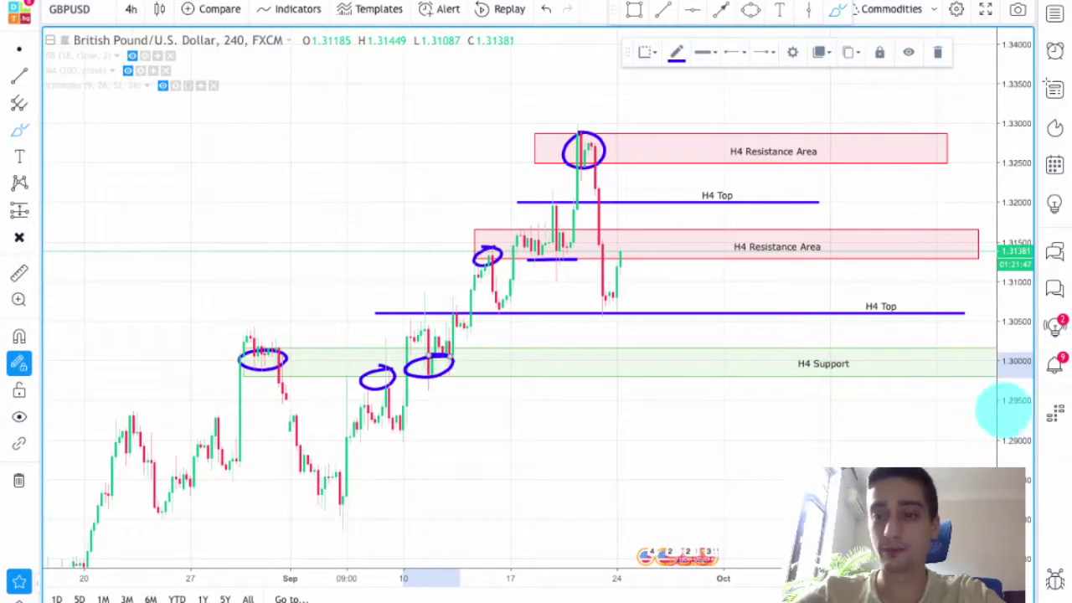
scroll(756, 359, up, 1)
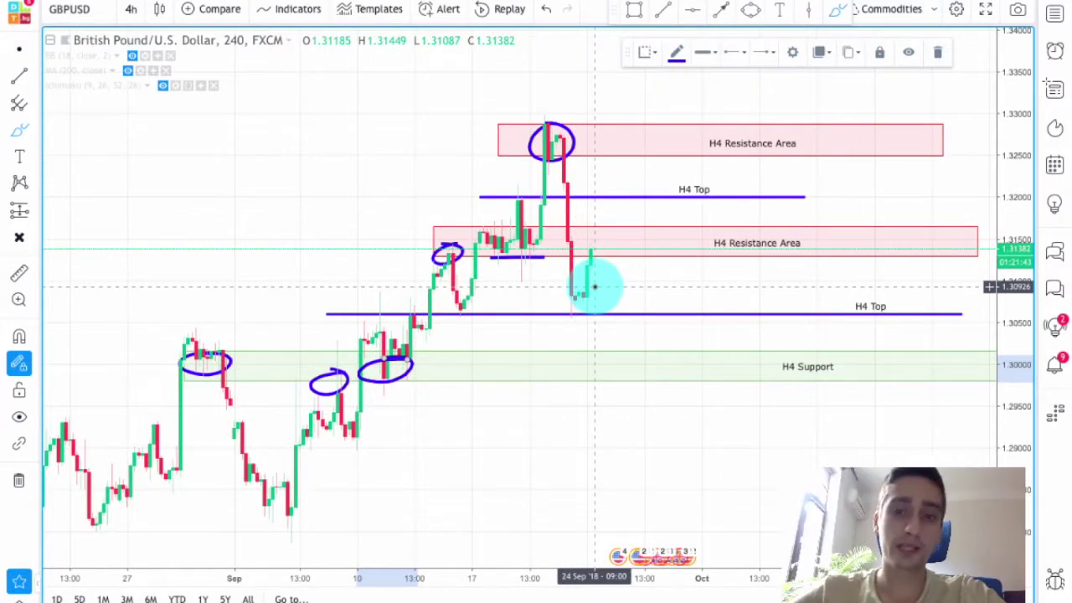
mouse_move(603, 253)
mouse_down()
mouse_move(667, 357)
mouse_move(670, 335)
mouse_move(695, 363)
mouse_up()
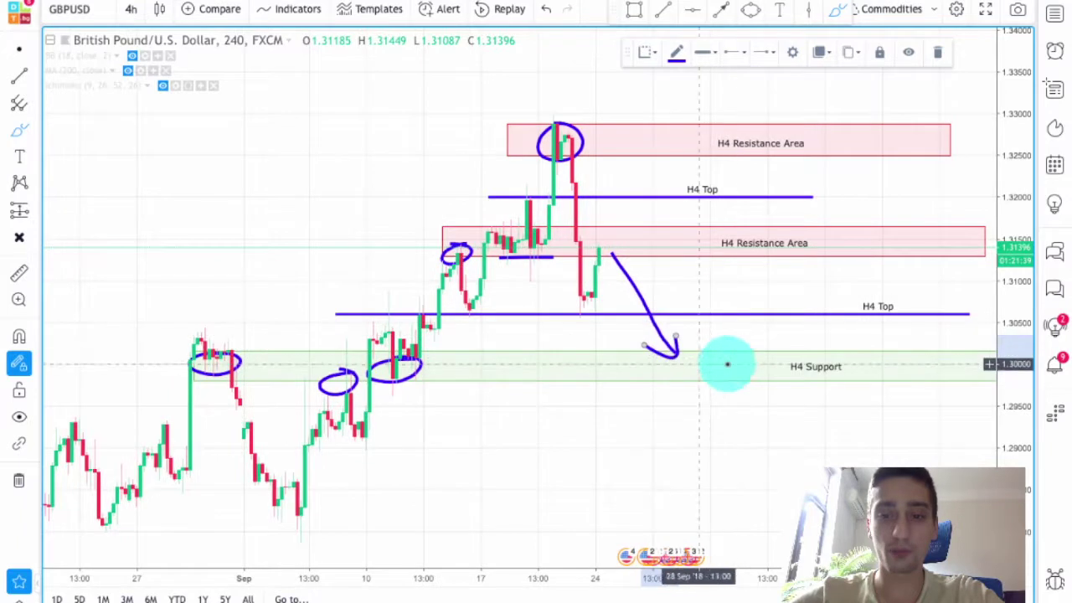
click(20, 51)
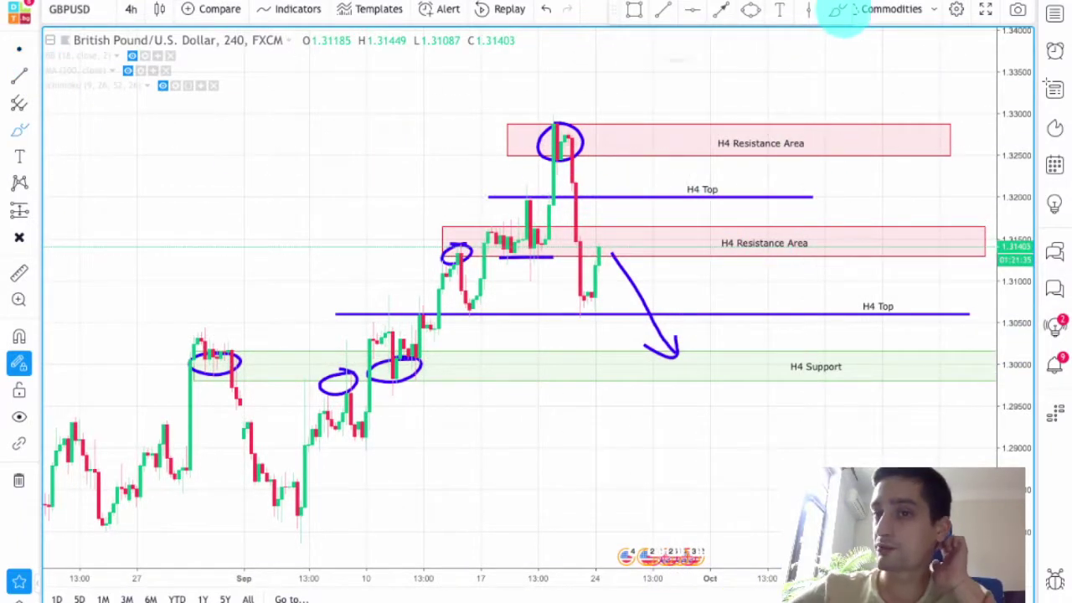
Set the Brush colour to orange and draw an arrow pointing to the swing high on the upper H4 Top line
click(837, 10)
click(676, 52)
click(699, 94)
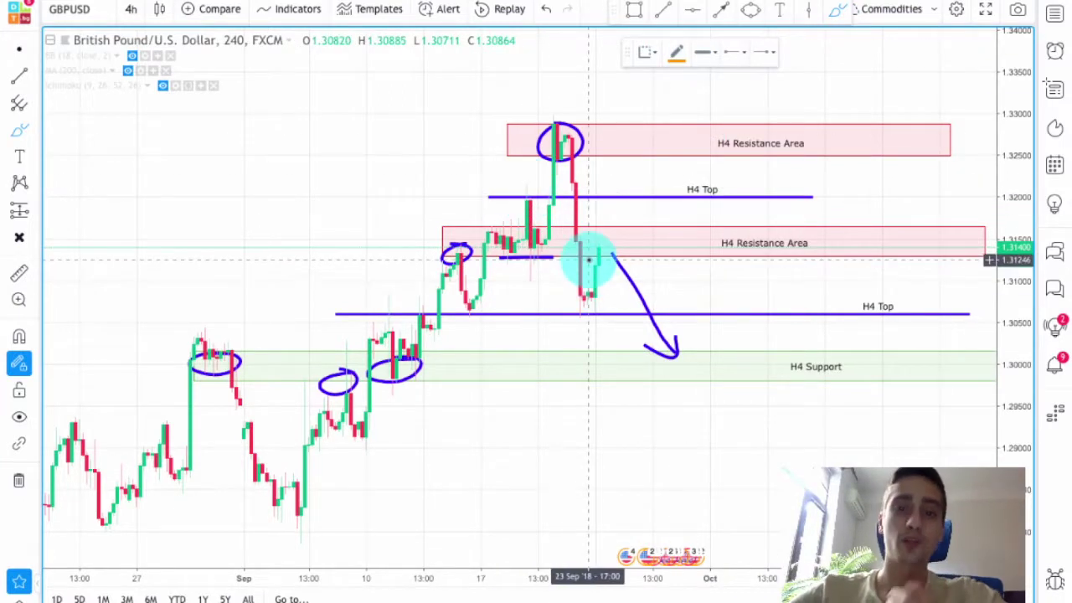
scroll(681, 246, right, 2)
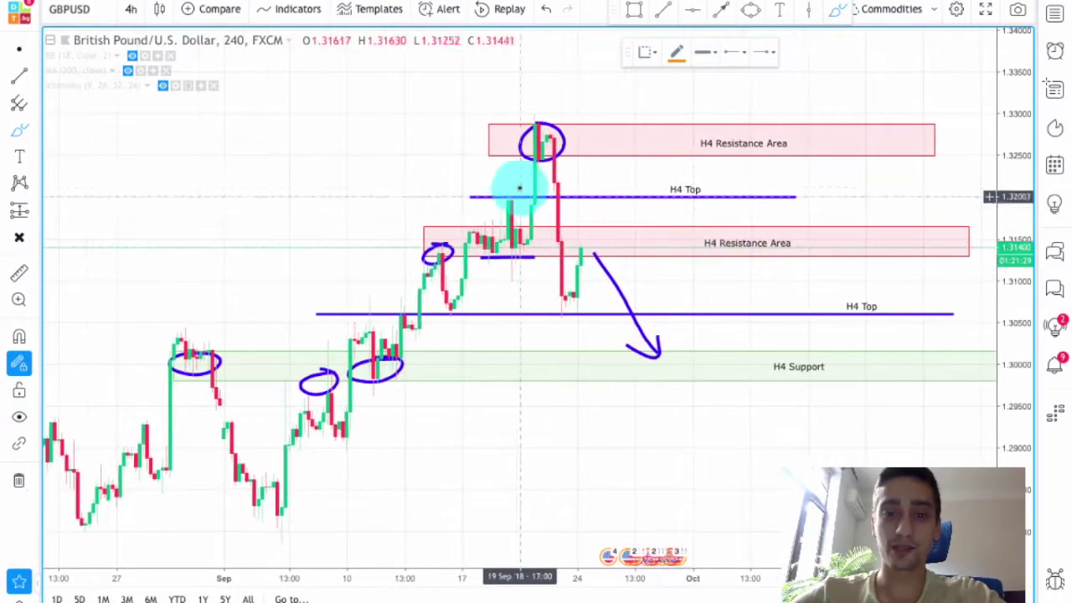
scroll(587, 222, down, 3)
mouse_move(471, 151)
mouse_down()
mouse_move(538, 191)
mouse_move(510, 188)
mouse_up()
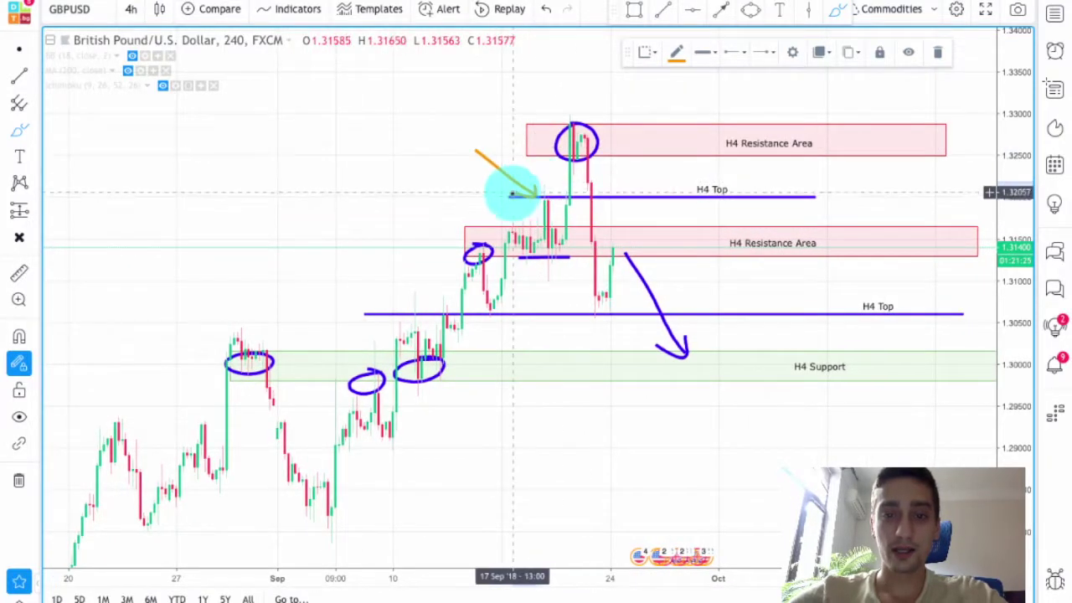
Circle in orange the point where the sharp drop crosses the upper H4 Top line
scroll(586, 190, left, 1)
drag(610, 193, 598, 201)
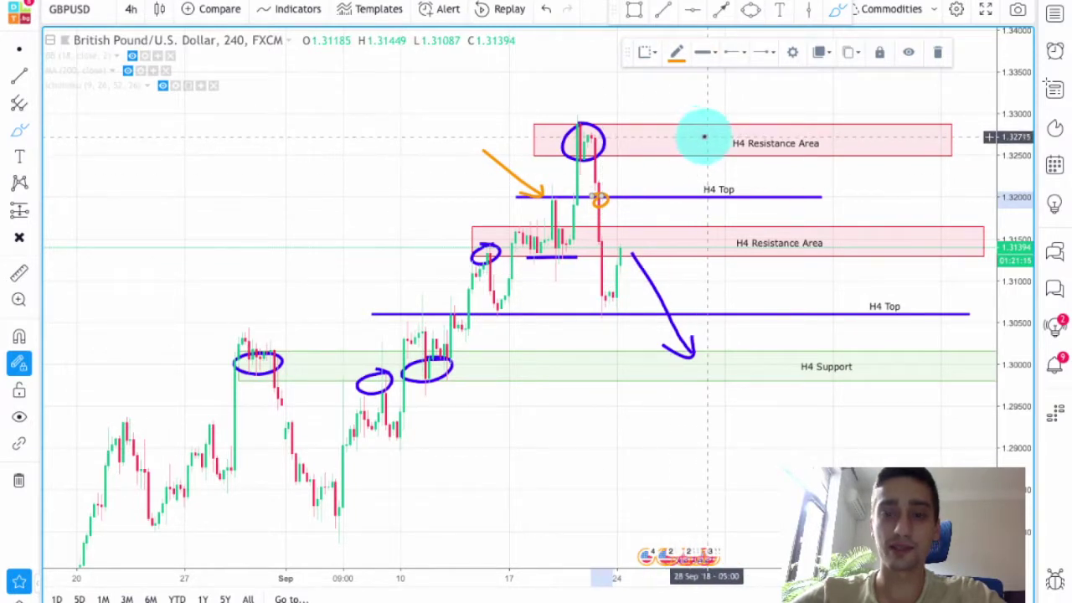
scroll(714, 220, up, 3)
scroll(611, 242, down, 1)
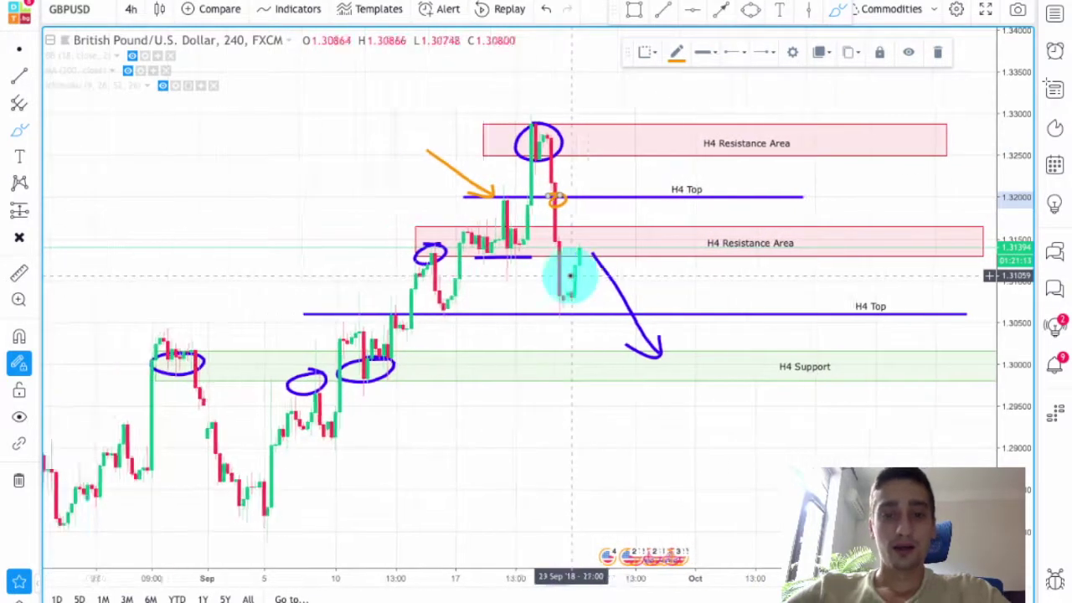
Circle in orange the four price reactions along the lower H4 Top line, including the latest lows
scroll(569, 276, down, 1)
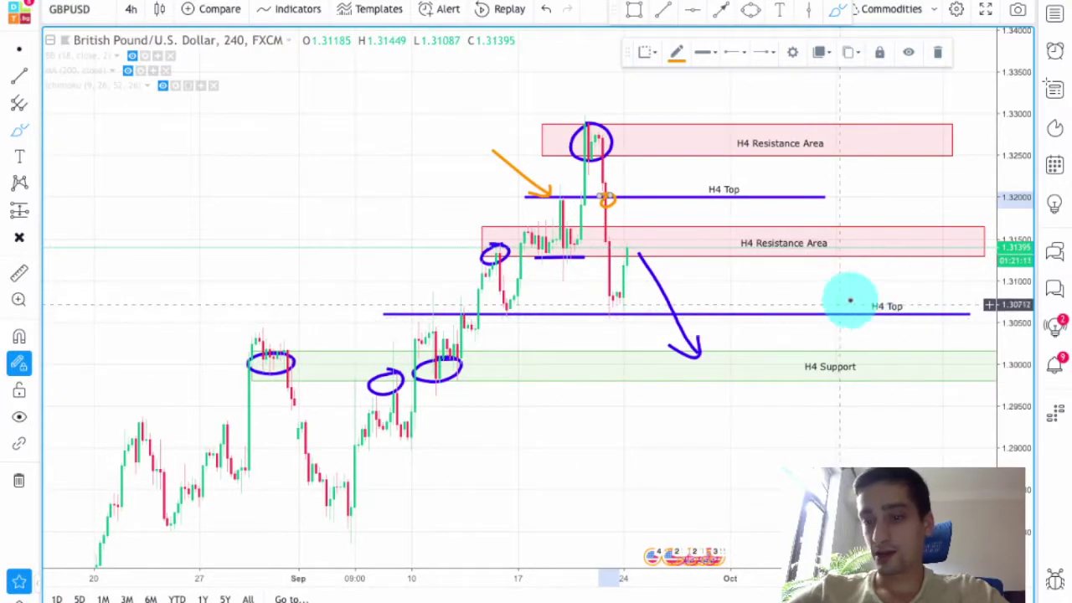
mouse_move(436, 314)
mouse_down()
mouse_move(411, 318)
mouse_move(514, 299)
mouse_up()
drag(611, 311, 599, 311)
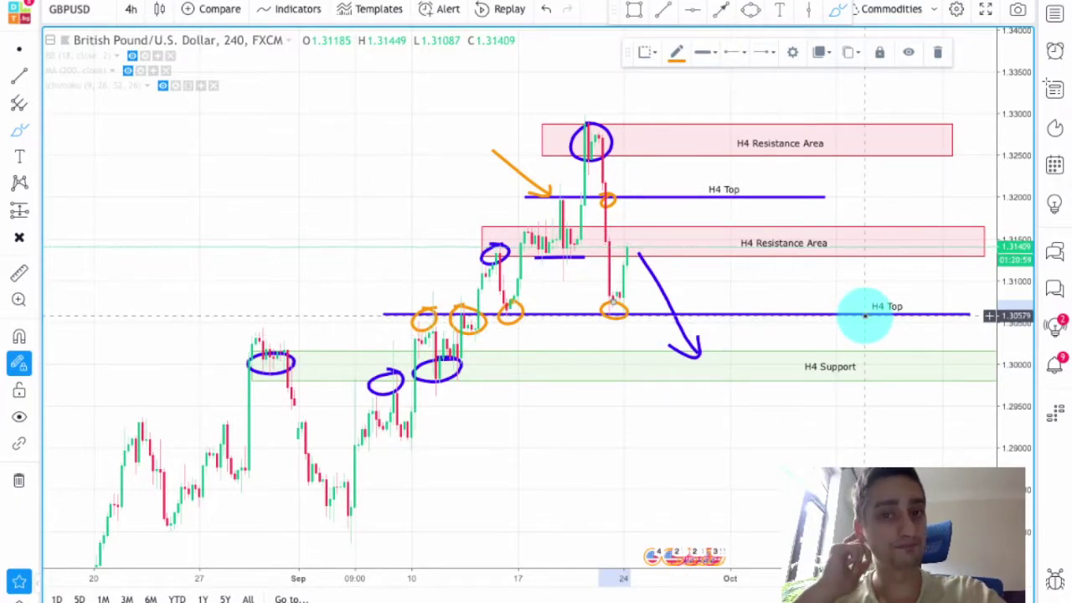
scroll(806, 297, up, 1)
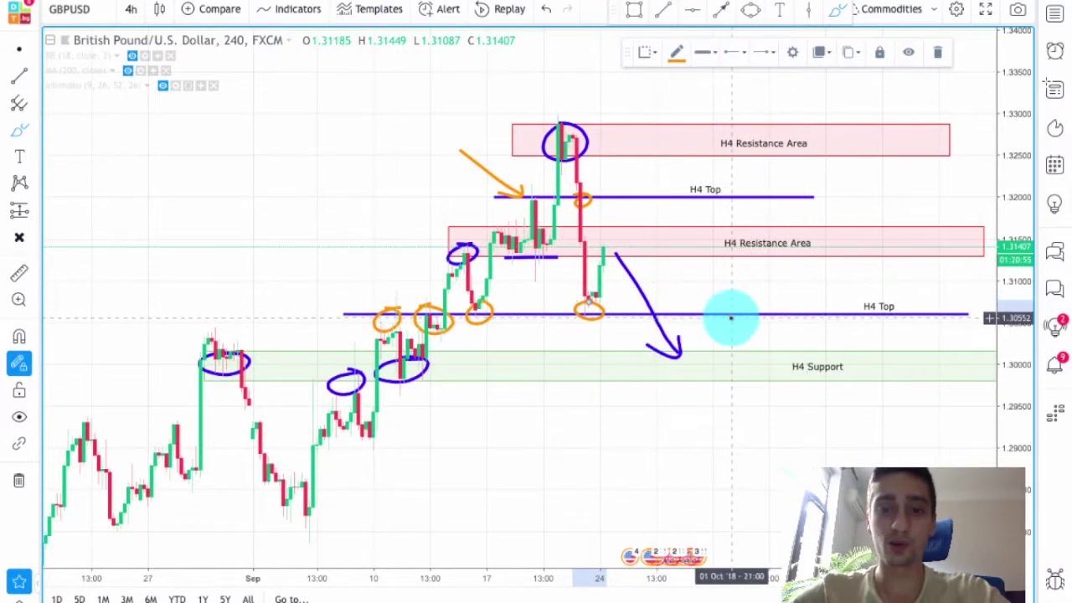
scroll(732, 305, down, 2)
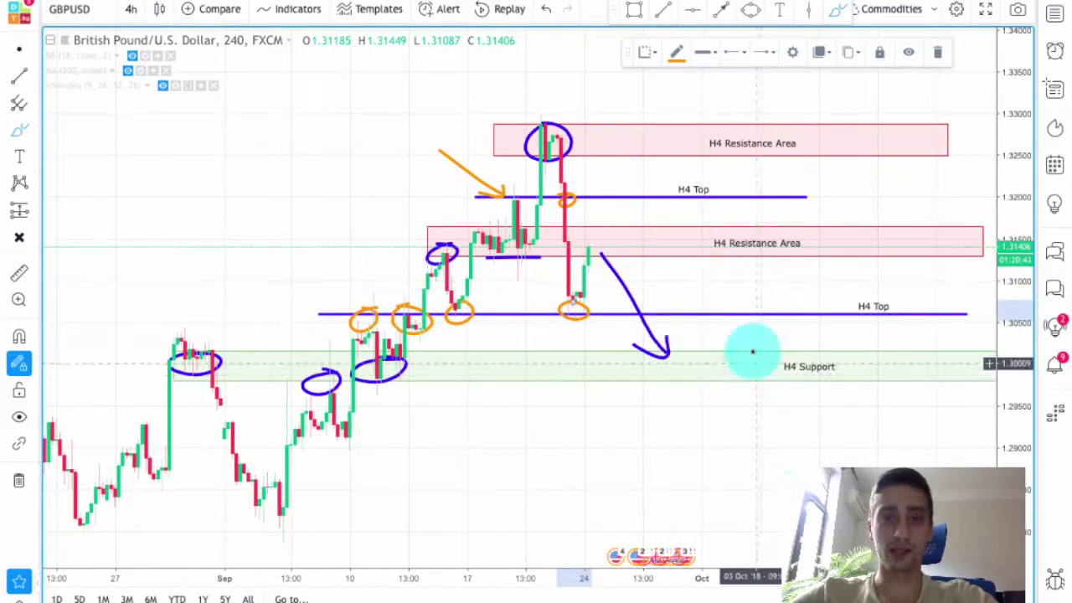
Switch the GBPUSD chart from the 4-hour to the 1-hour interval
scroll(748, 329, down, 3)
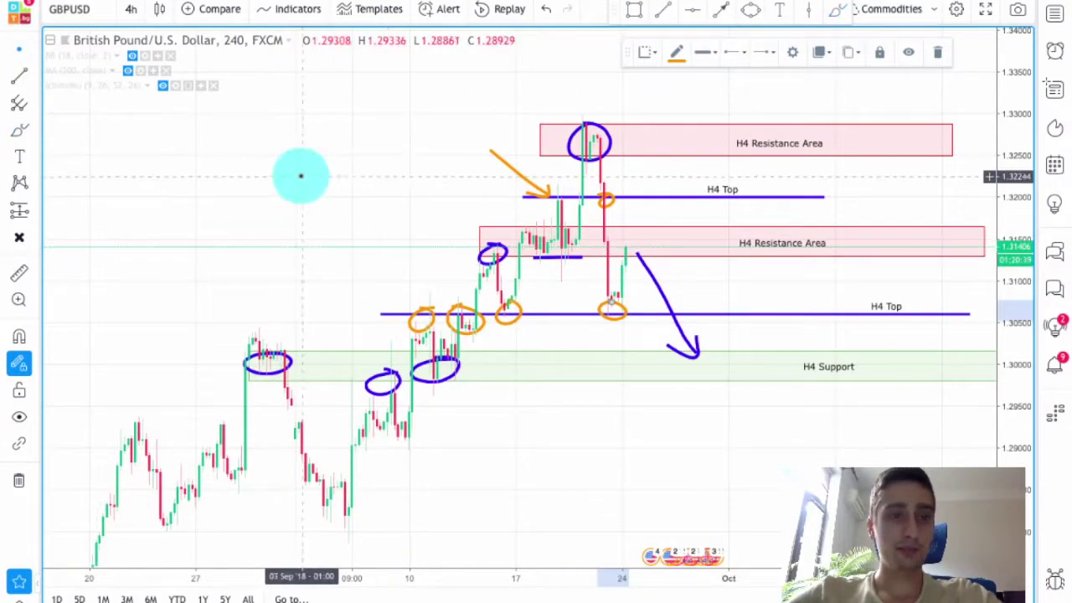
scroll(395, 174, up, 3)
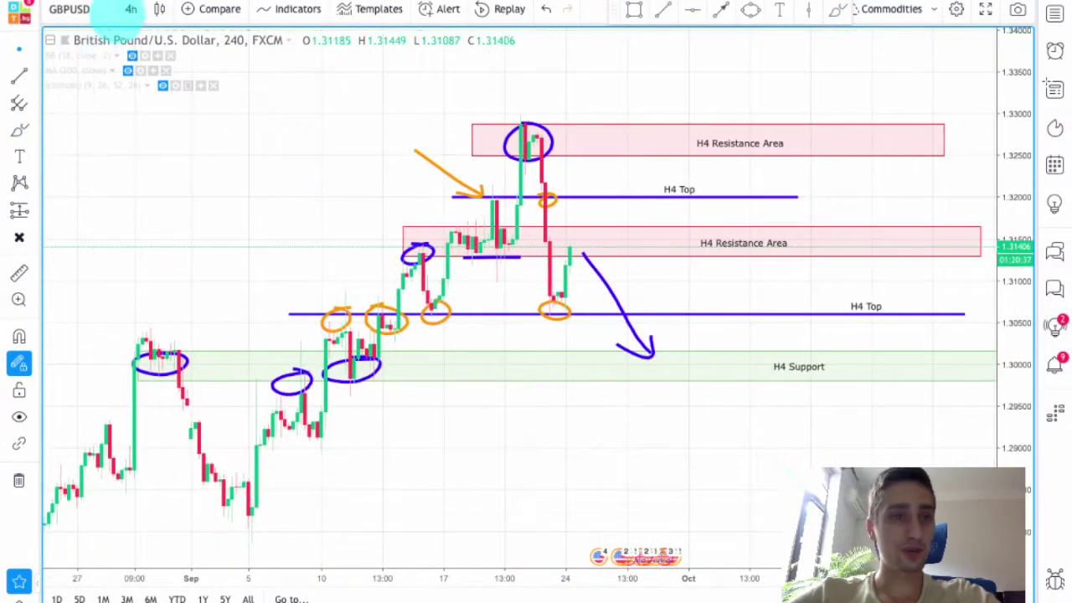
click(130, 9)
click(168, 196)
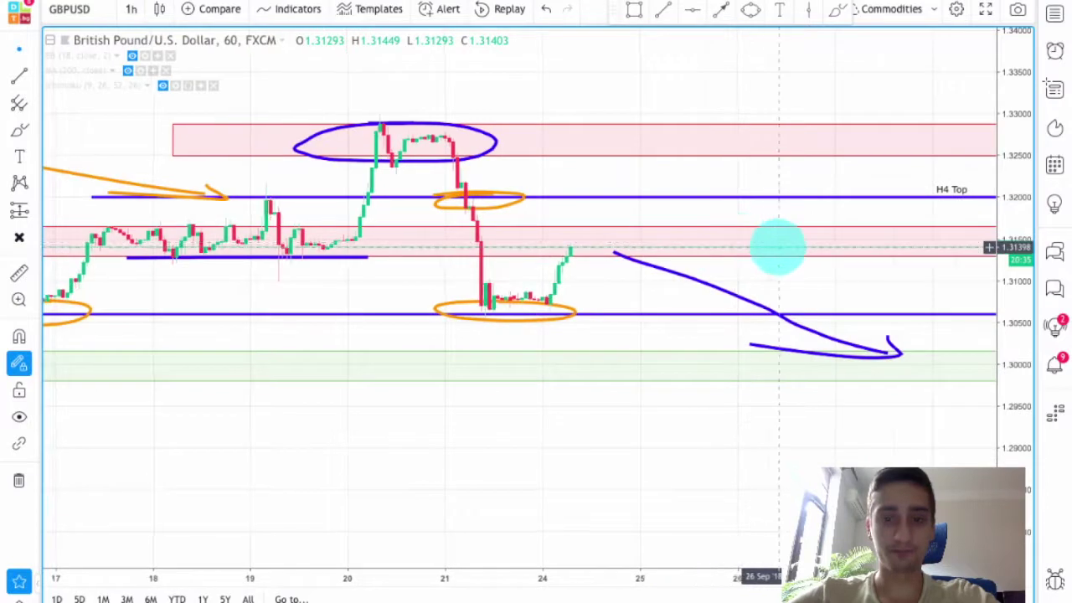
Delete the blue arrow's shaft and head and the orange circle around the latest lows on the lower H4 Top line
scroll(783, 246, down, 5)
click(796, 269)
key(Delete)
click(925, 339)
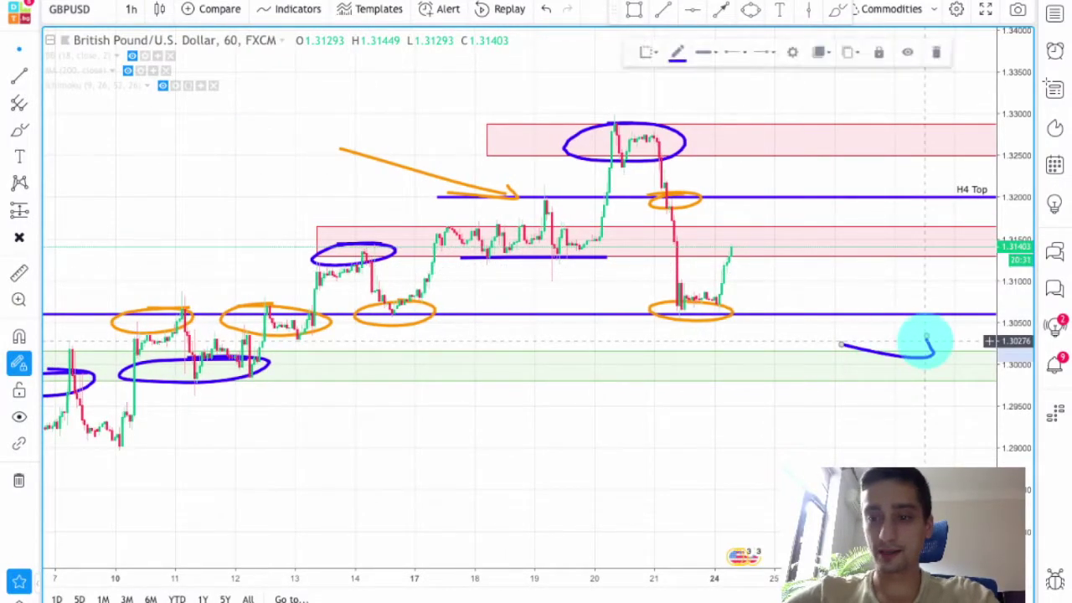
key(Delete)
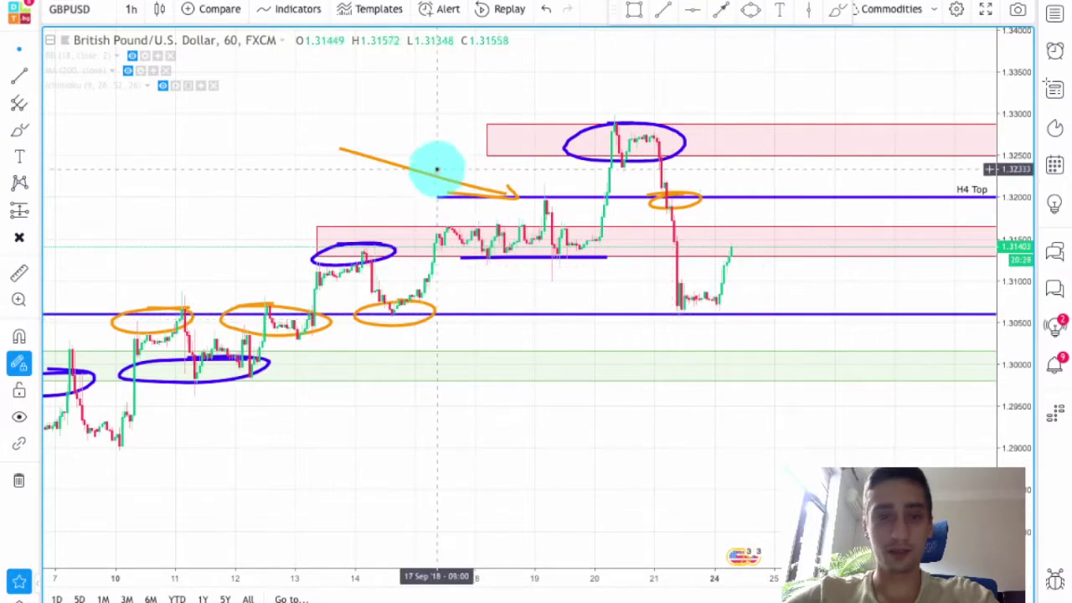
Delete the orange arrow pointing at the upper H4 Top line and the blue circle around the peaks in the upper resistance zone
click(433, 173)
key(Delete)
key(Delete)
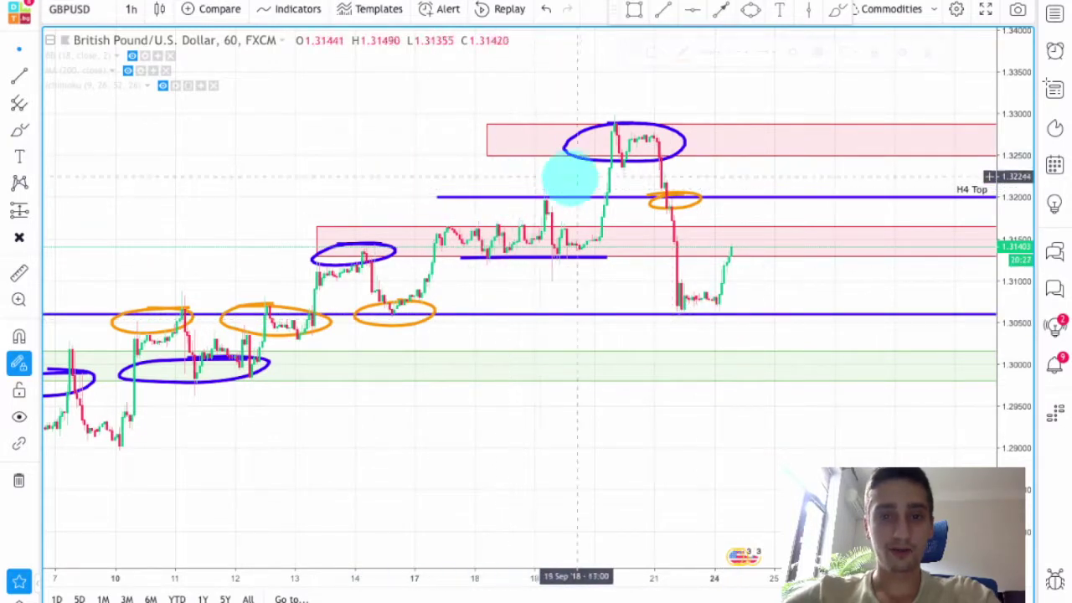
click(633, 159)
key(Delete)
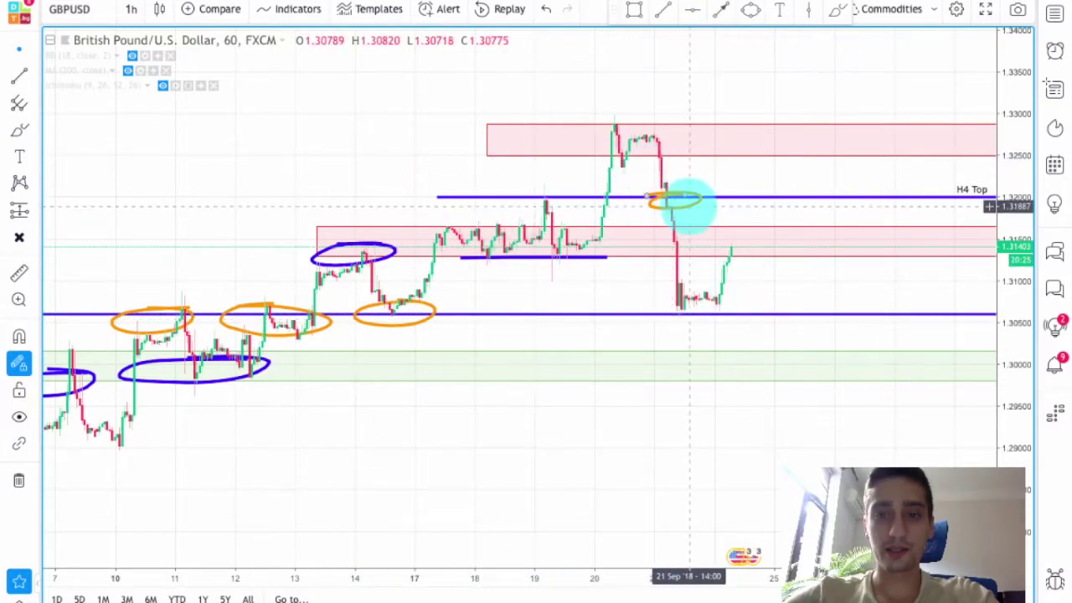
Delete the orange circle on the upper H4 Top line, the short blue line below the lower resistance zone, and both circles around 14 September
click(688, 200)
key(Delete)
key(Delete)
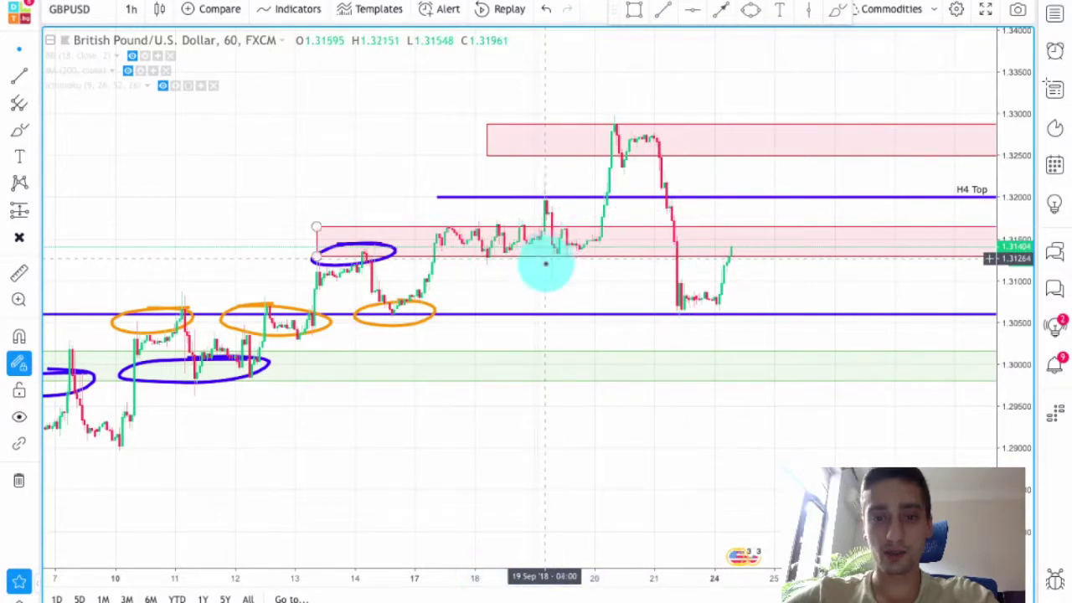
click(423, 316)
key(Delete)
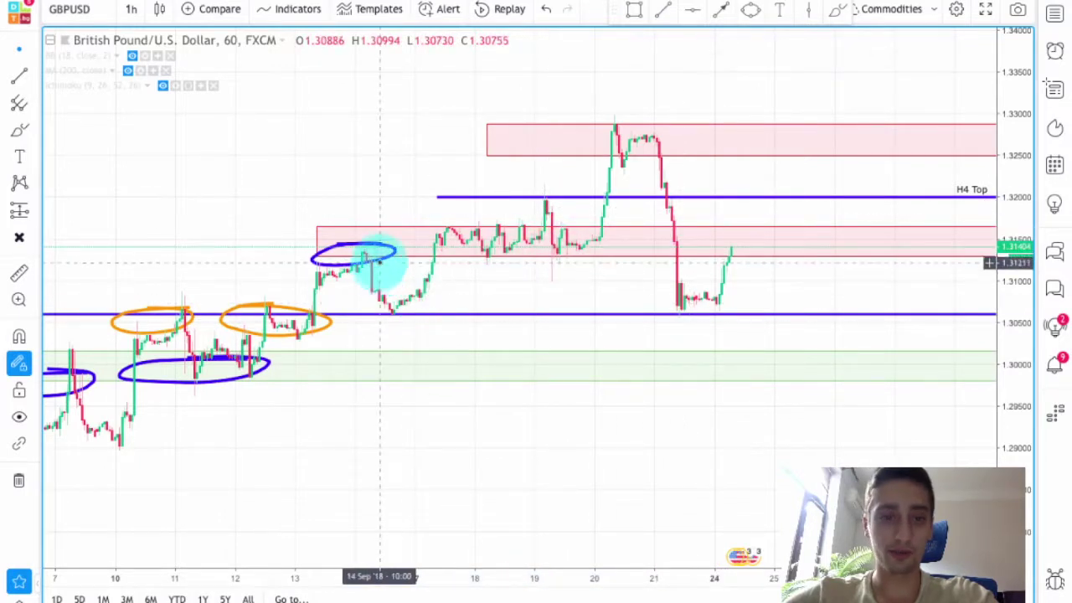
key(Delete)
Draw a red arrow from the latest price at about 1.3146 down to the lower H4 Top line at about 1.3061
scroll(703, 261, up, 2)
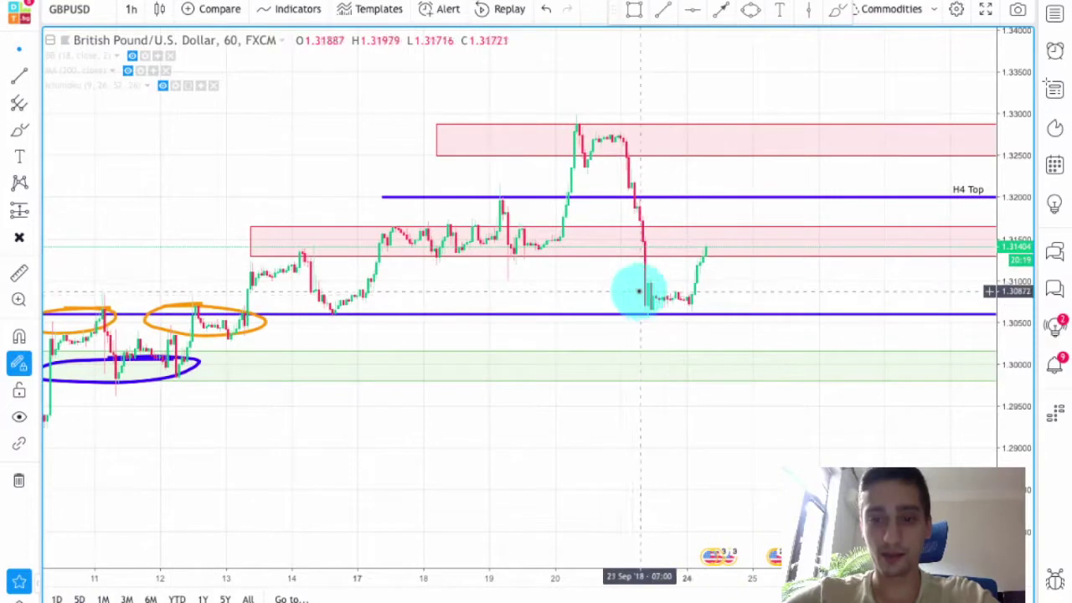
drag(1005, 390, 1005, 310)
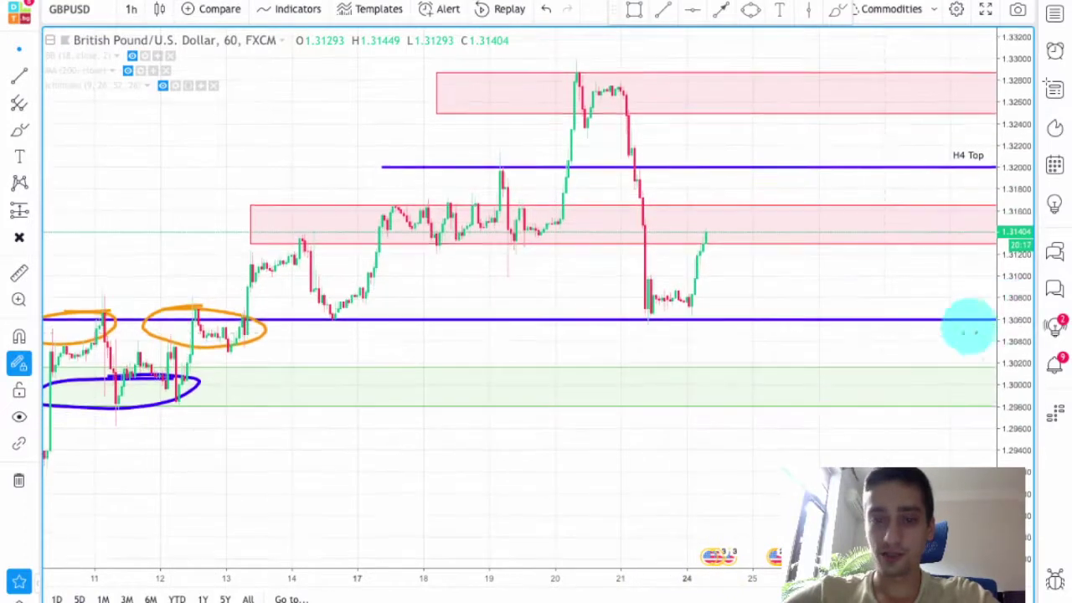
mouse_move(873, 339)
mouse_down()
mouse_move(474, 330)
mouse_move(734, 351)
mouse_up()
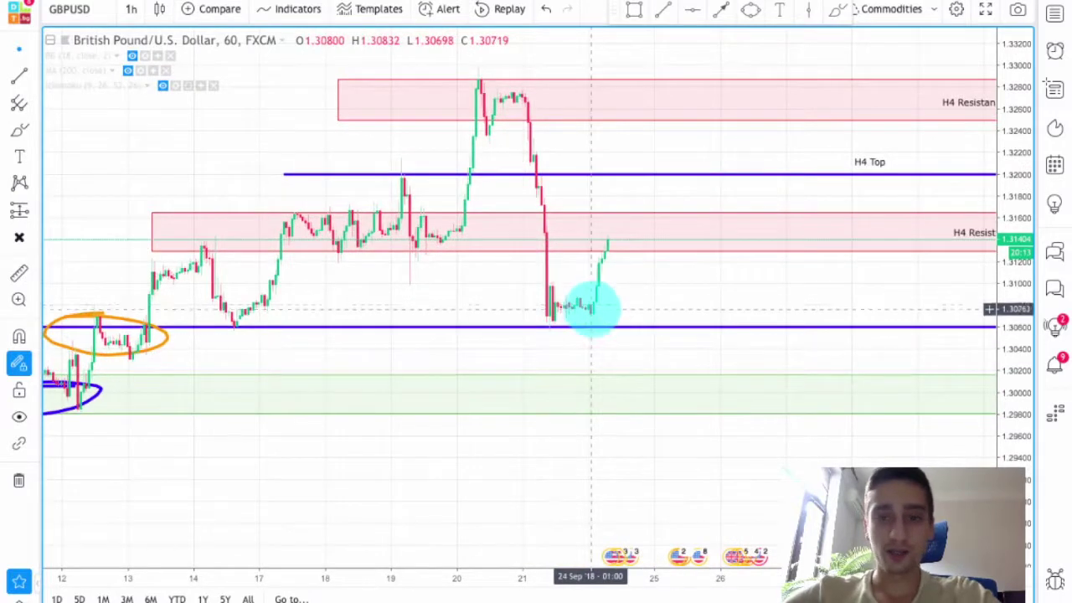
drag(607, 249, 584, 244)
drag(658, 301, 569, 246)
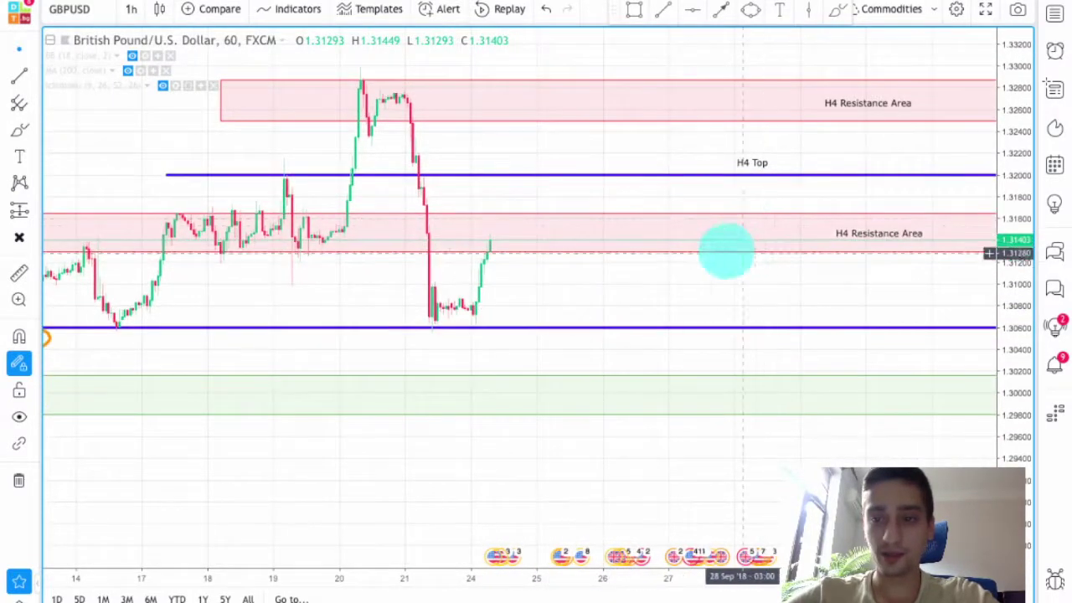
drag(667, 282, 602, 303)
scroll(785, 287, down, 2)
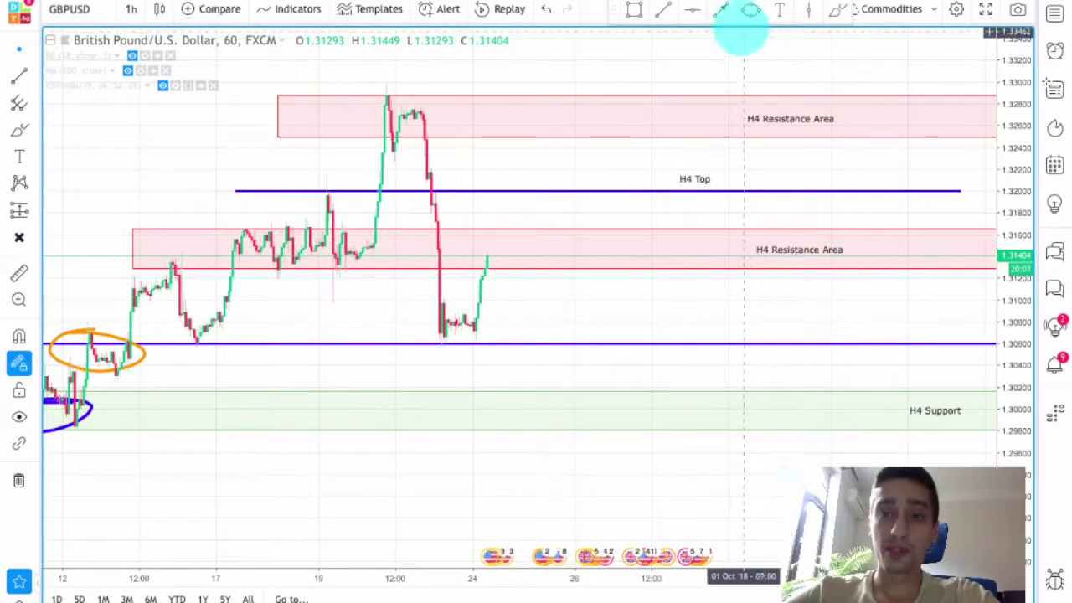
click(678, 52)
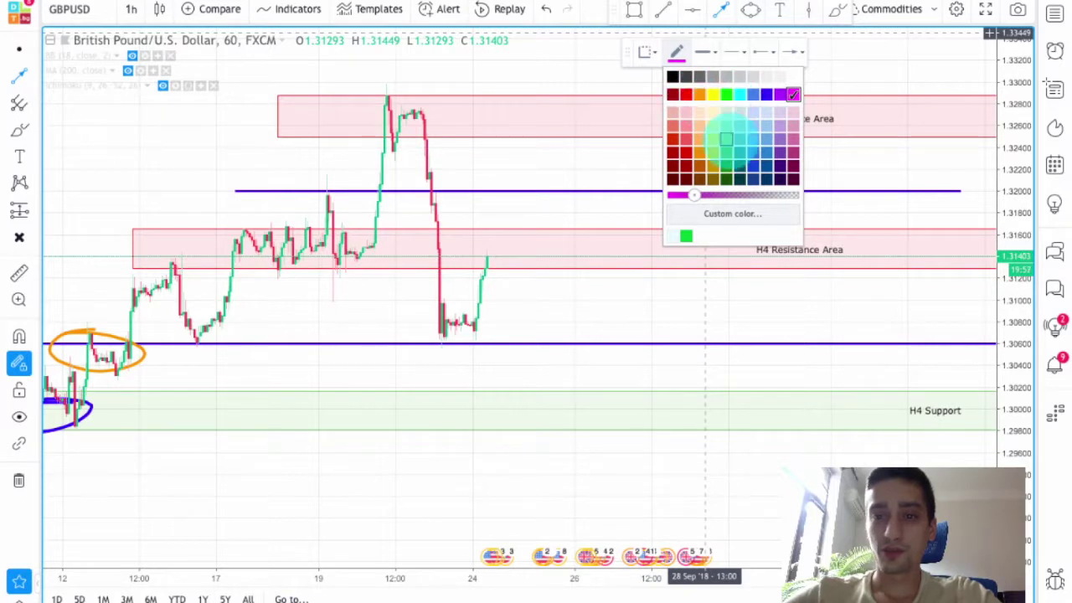
click(673, 95)
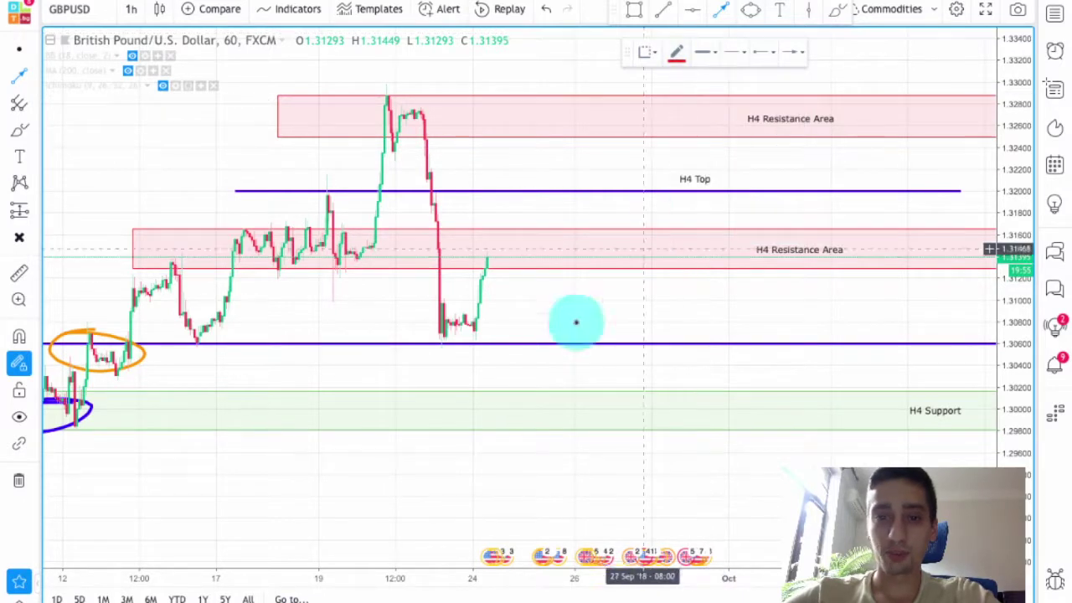
drag(495, 251, 563, 342)
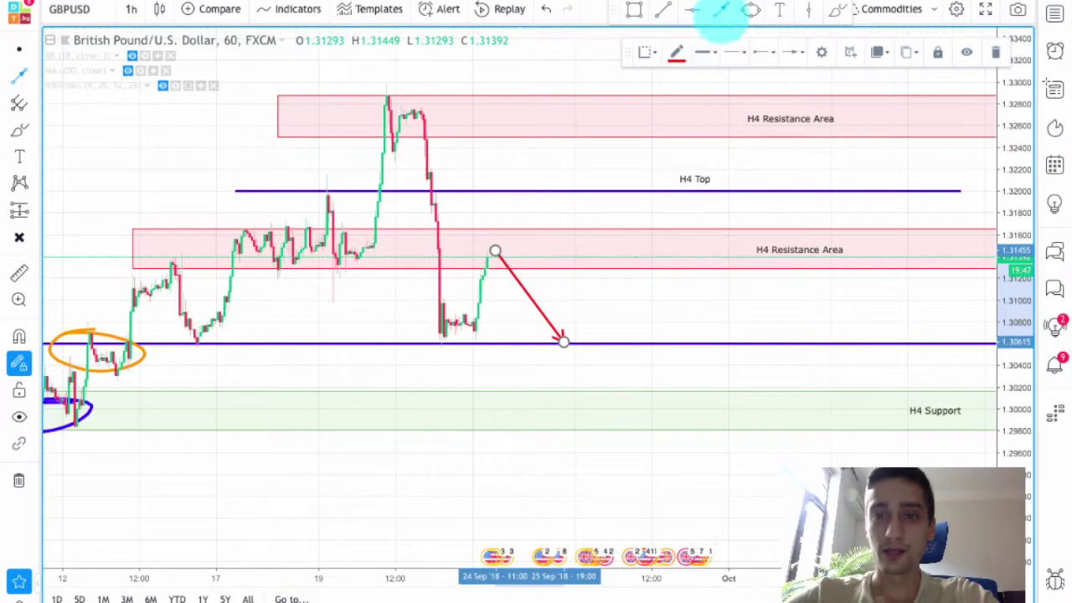
Draw a green arrow from the red arrow's tip on the lower blue line up to about 1.3097
mouse_move(563, 341)
mouse_down()
mouse_move(615, 285)
mouse_move(601, 300)
mouse_up()
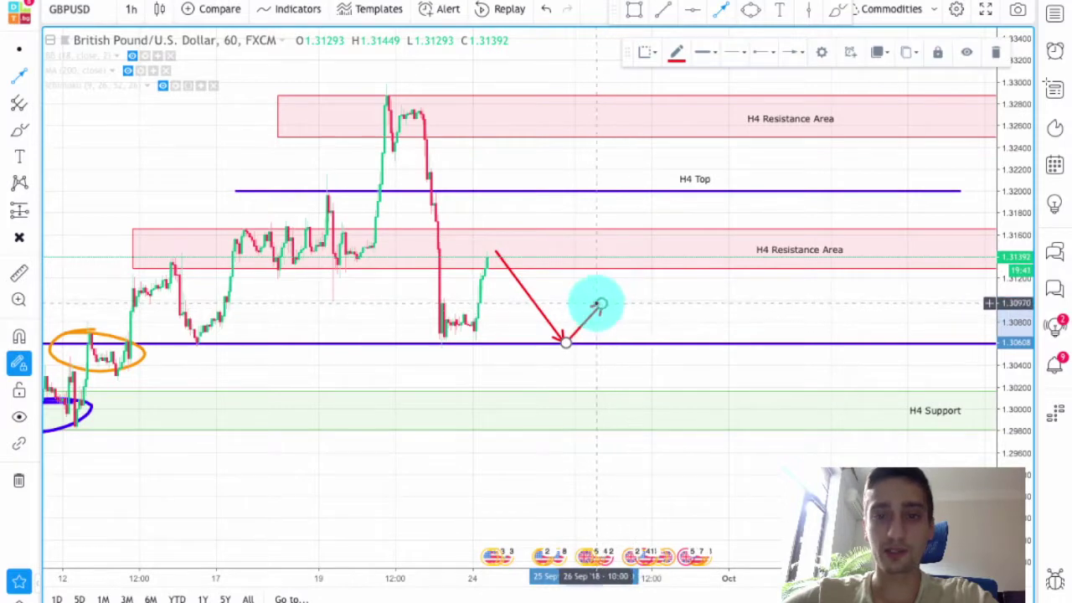
click(676, 51)
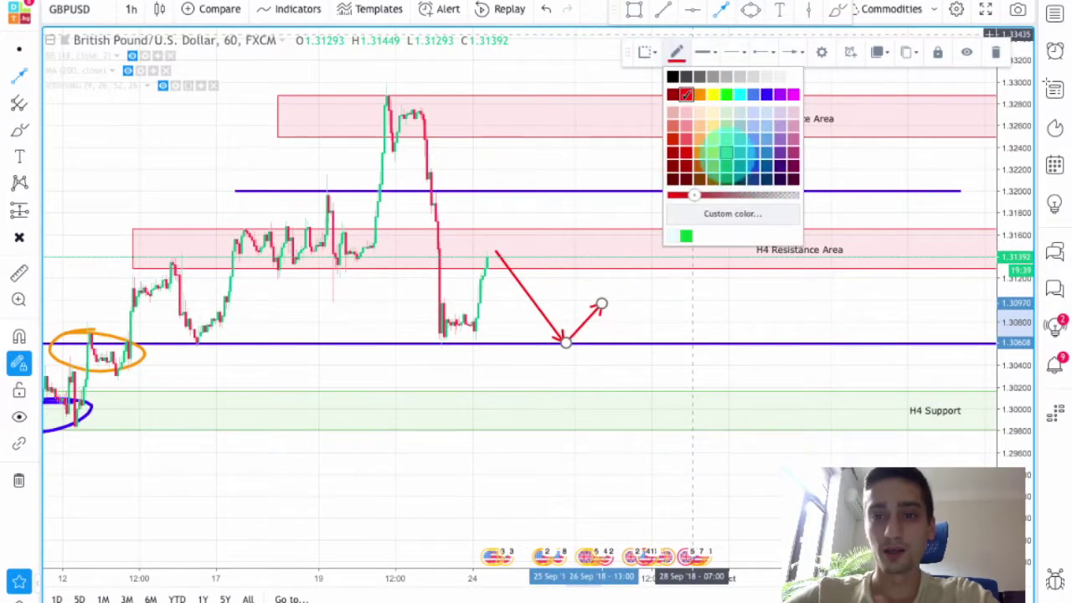
click(726, 152)
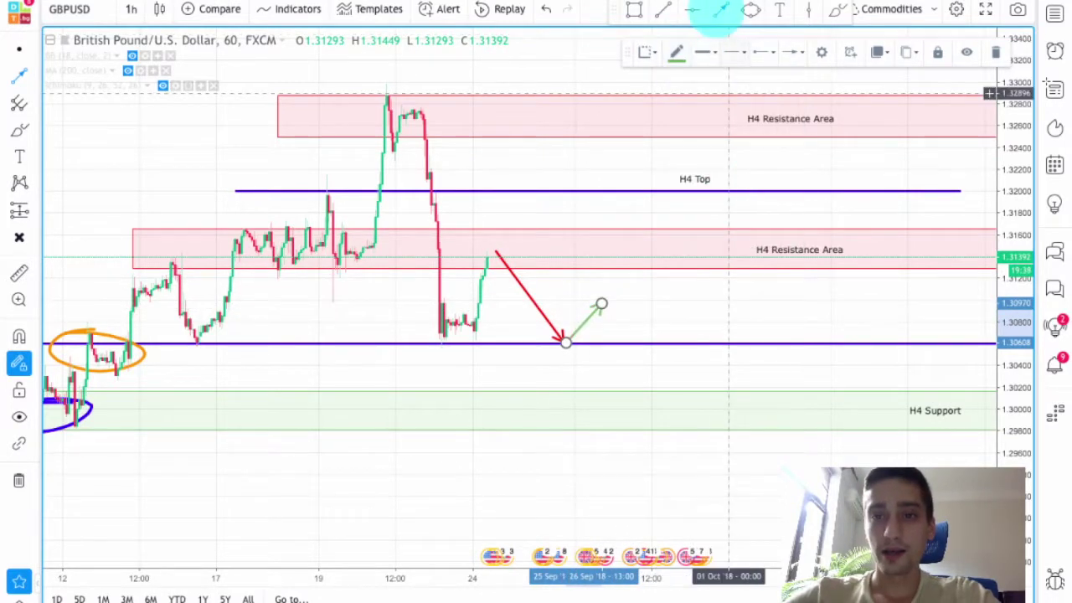
Draw a red arrow from the green arrow's tip down into the H4 Support zone at about 1.2991
click(601, 303)
double_click(707, 417)
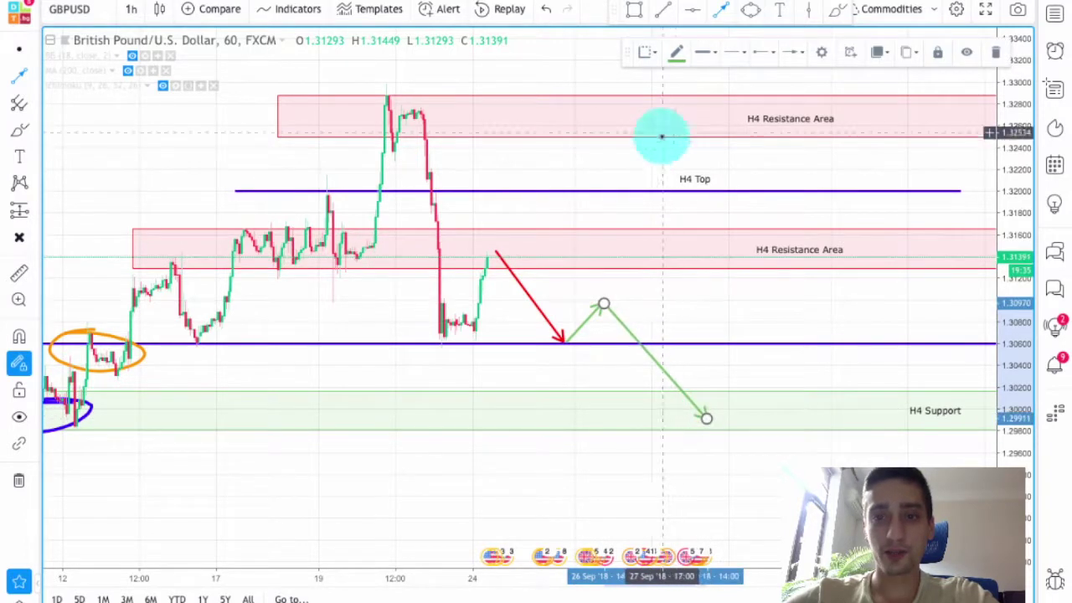
click(675, 52)
click(686, 94)
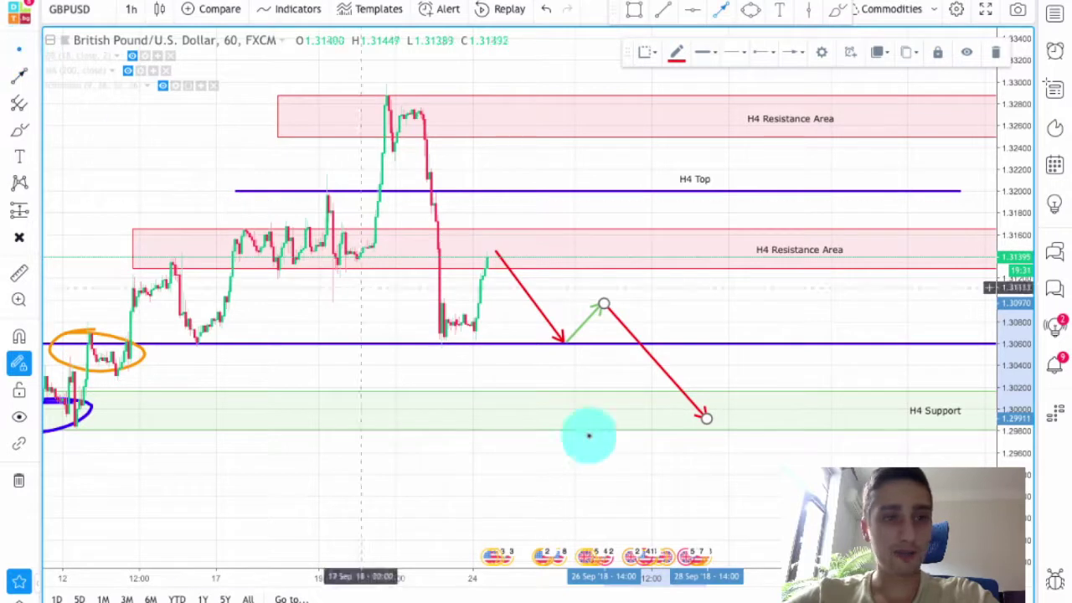
click(672, 472)
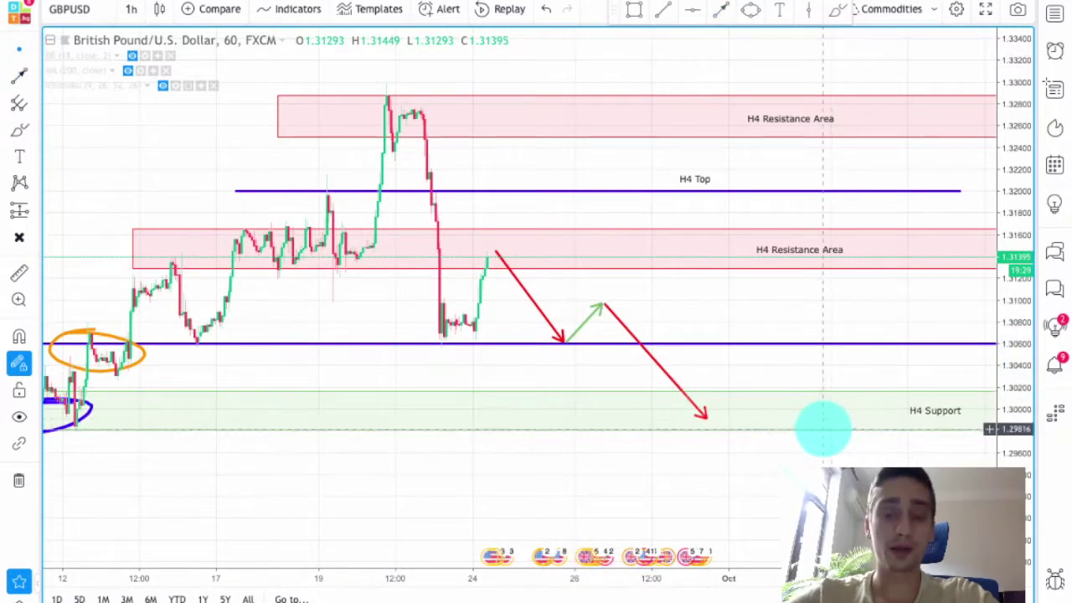
Draw a green arrow from the latest price at about 1.3143 up to the upper H4 Top line at about 1.3199
scroll(813, 398, down, 3)
scroll(821, 395, up, 1)
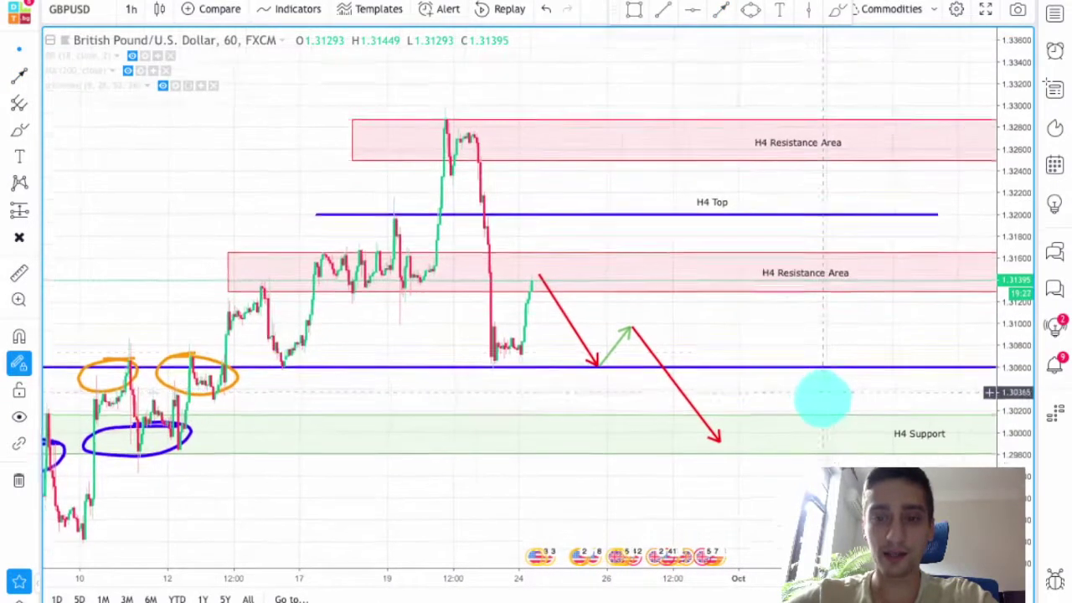
scroll(772, 352, up, 2)
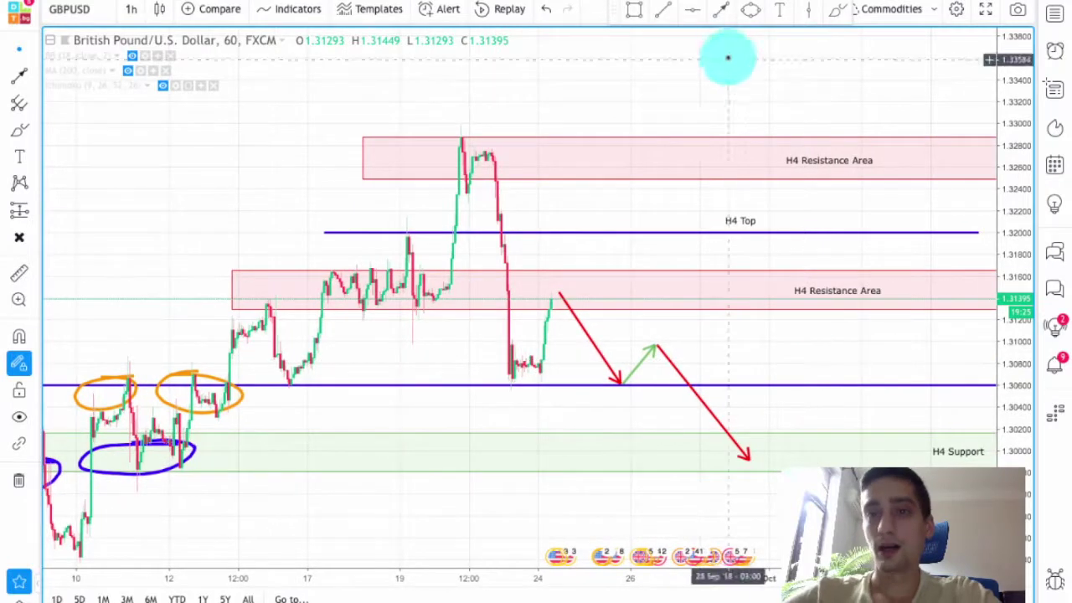
click(722, 10)
click(676, 52)
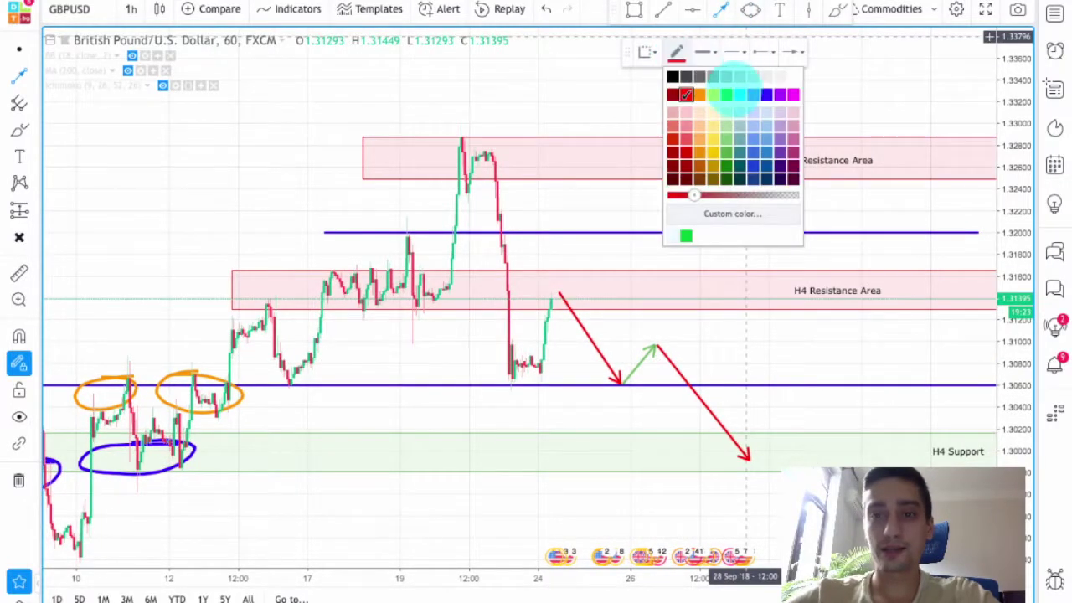
click(726, 153)
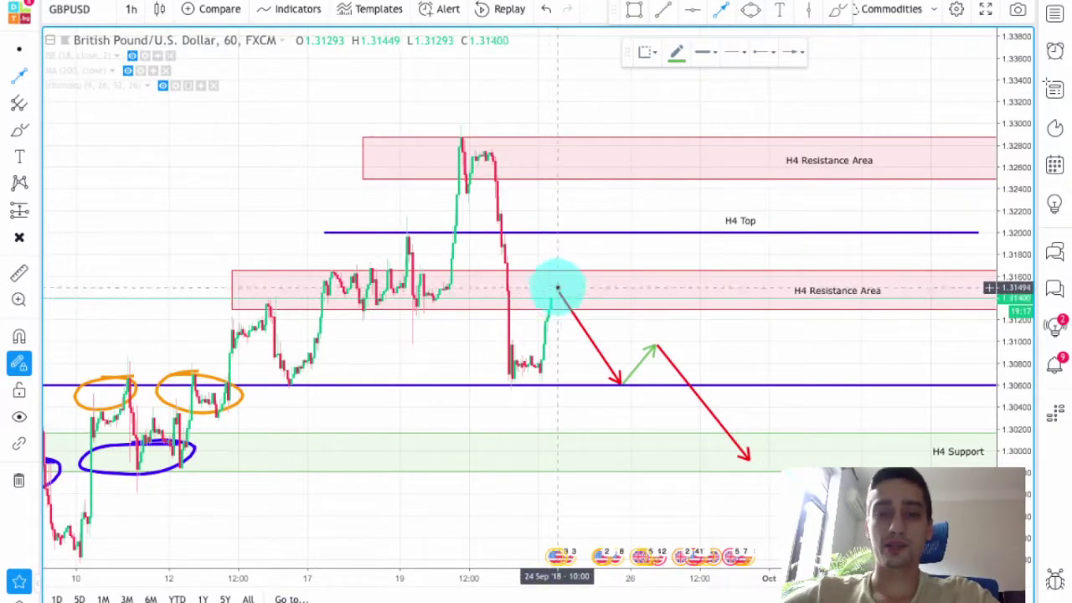
drag(554, 295, 611, 233)
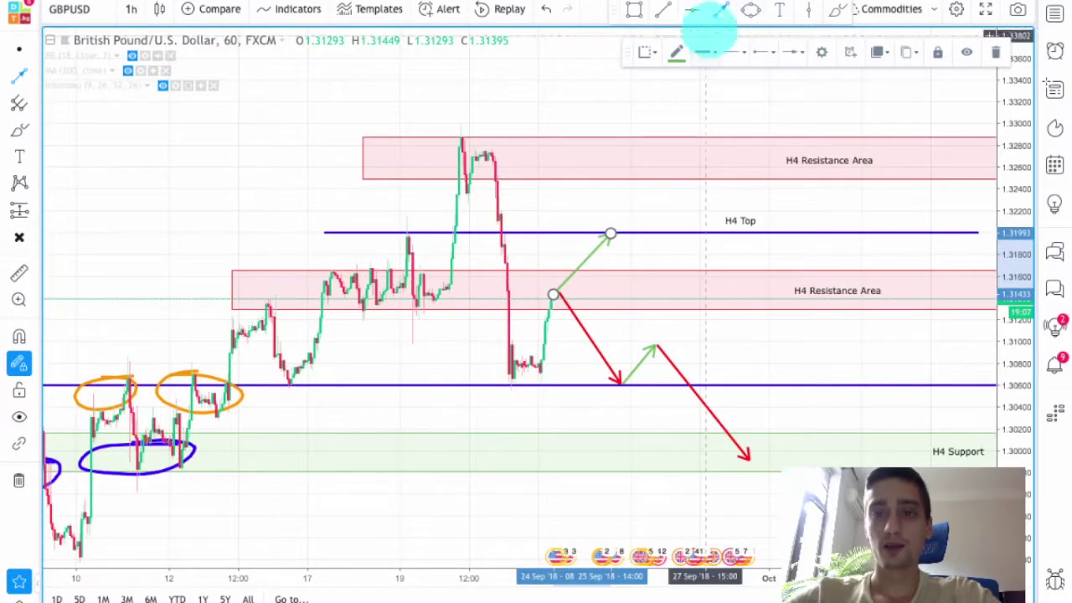
Draw a red pullback arrow from the upper H4 Top line down into the lower resistance area at about 1.3156
click(621, 238)
drag(609, 232, 660, 285)
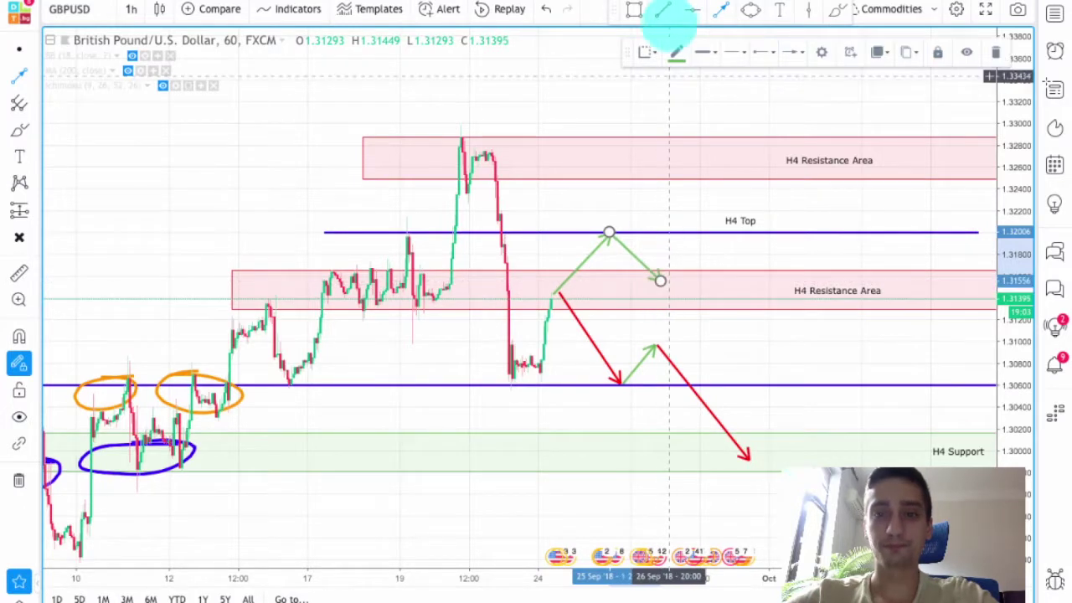
click(676, 52)
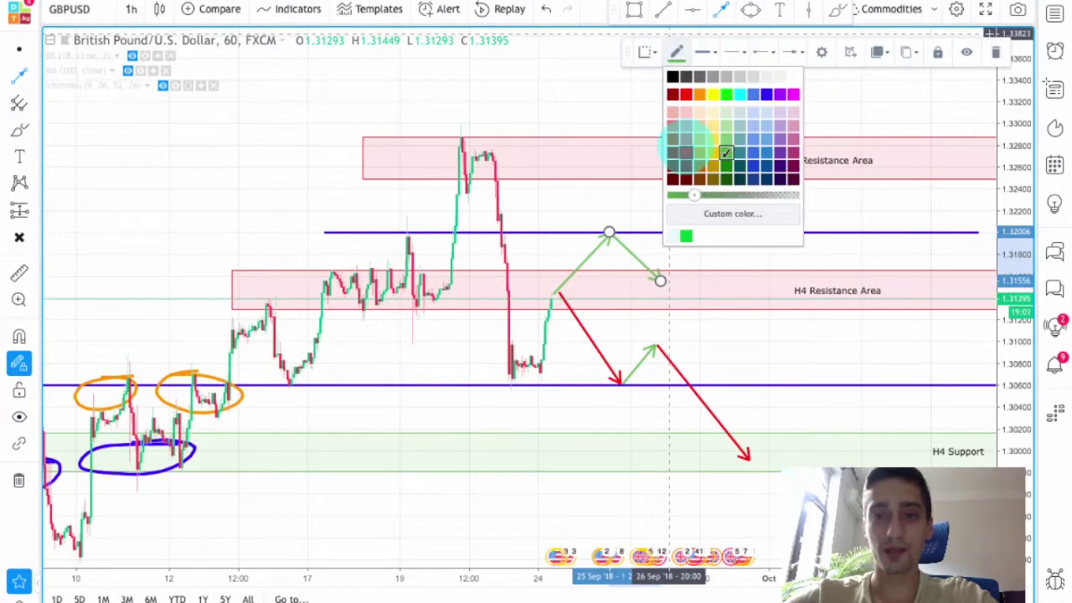
click(673, 94)
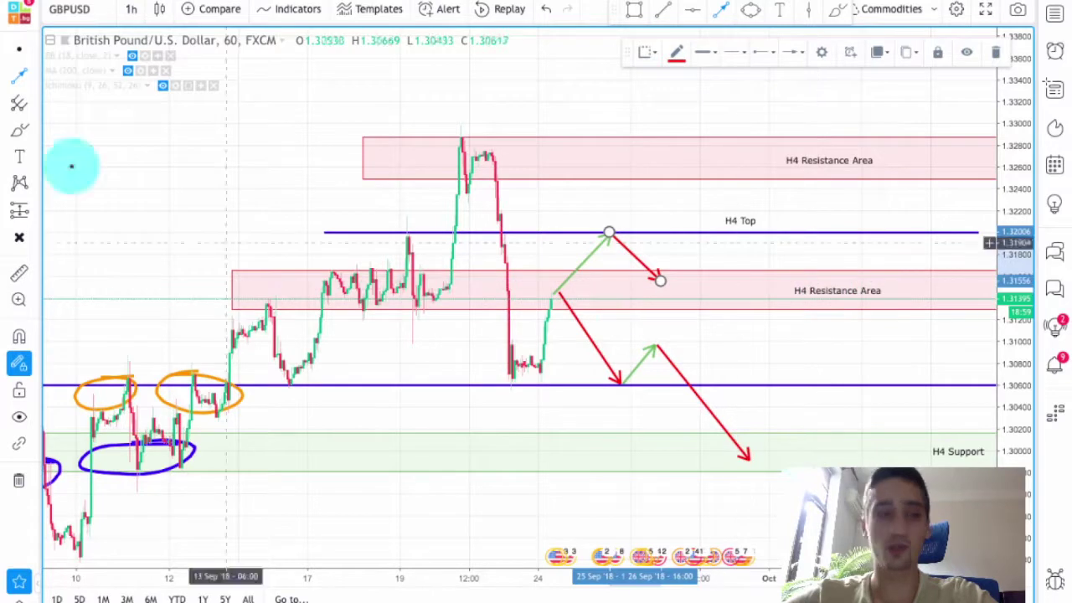
Draw a green arrow from the pullback's tip up to the base of the upper H4 Resistance Area at about 1.3249
click(19, 48)
click(678, 292)
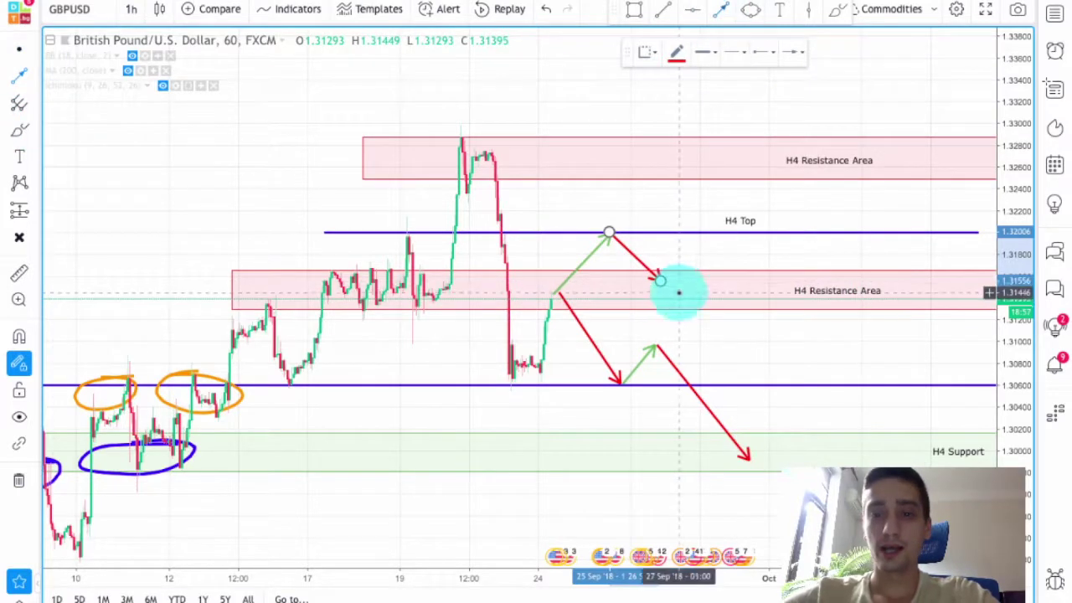
drag(660, 280, 739, 180)
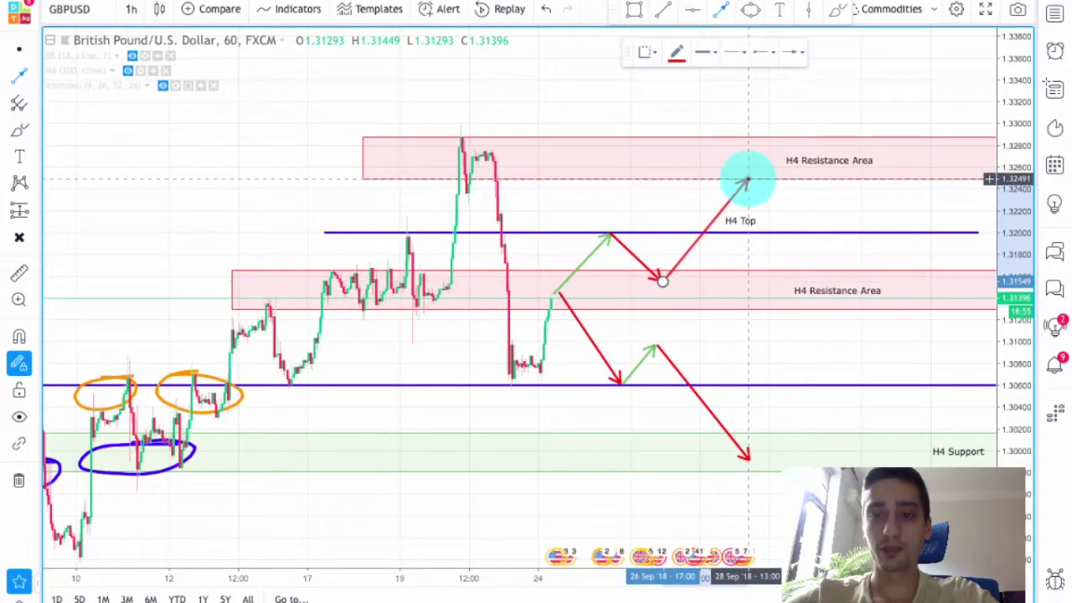
click(676, 52)
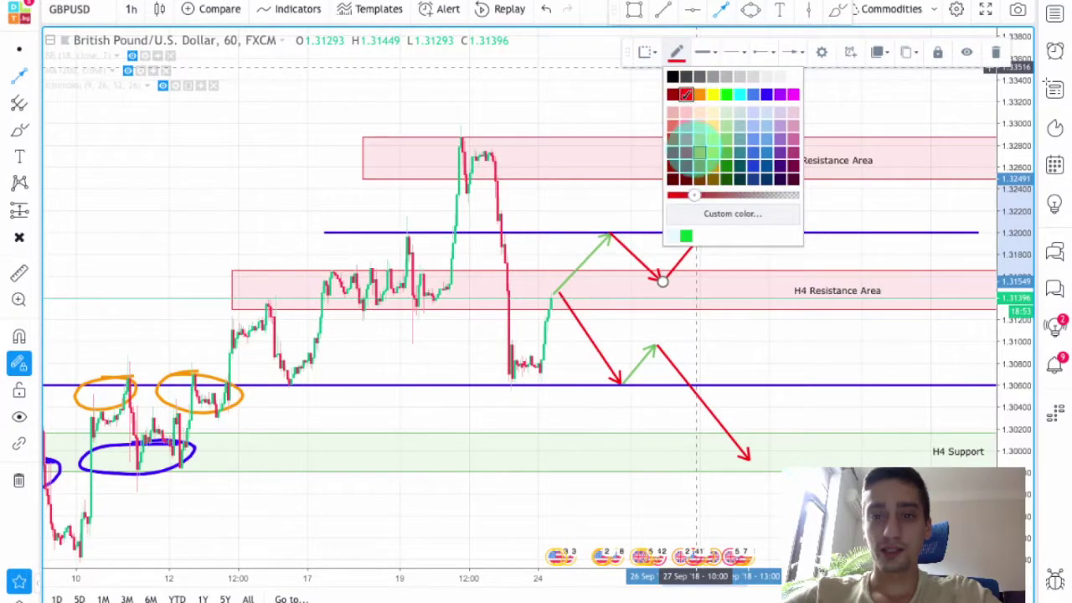
click(726, 152)
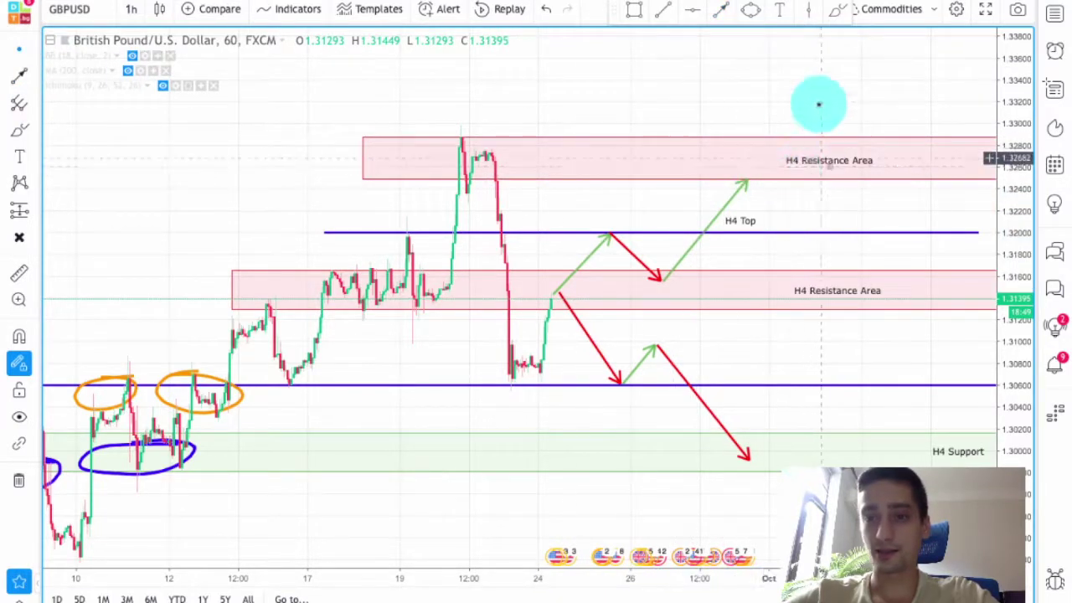
Draw a red arrow from the base of the upper H4 Resistance Area down to the lower blue line at about 1.3059
drag(725, 117, 682, 124)
click(718, 10)
click(675, 52)
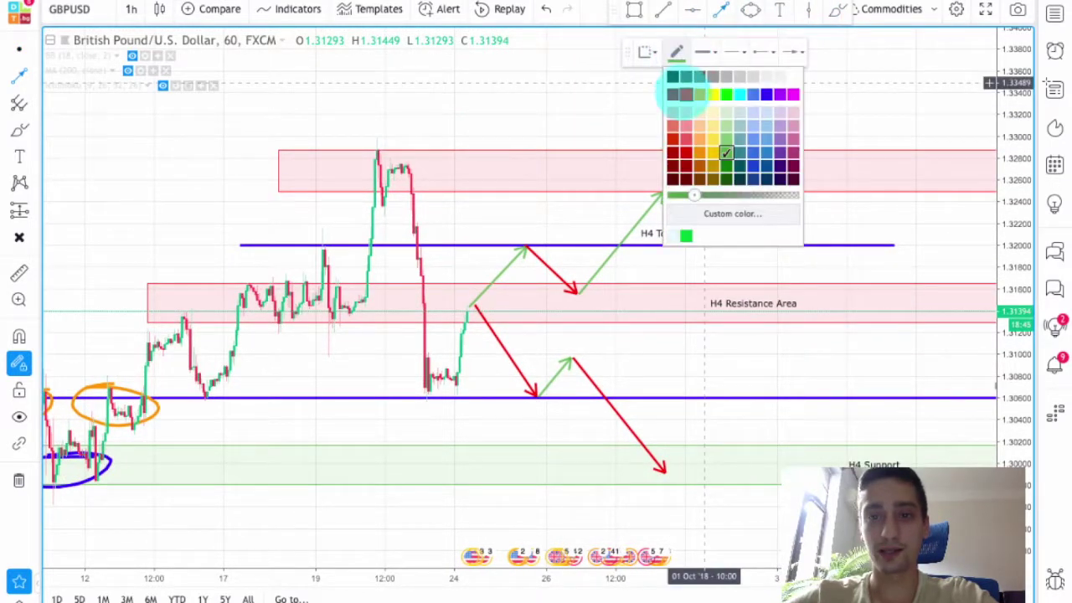
click(672, 126)
click(672, 194)
mouse_move(664, 191)
mouse_down()
mouse_move(865, 411)
mouse_move(825, 394)
mouse_move(796, 338)
mouse_move(812, 398)
mouse_up()
click(20, 50)
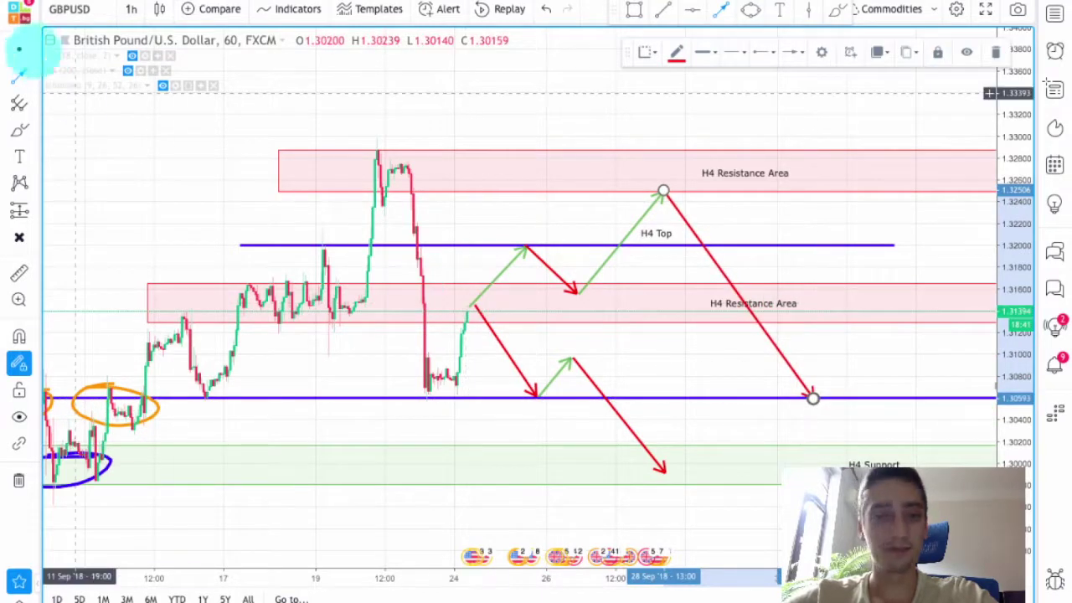
click(557, 106)
Brush blue circles around the latest price and the lower green arrow's tip, and mark the drop's target in H4 Support with blue lines
scroll(610, 136, down, 3)
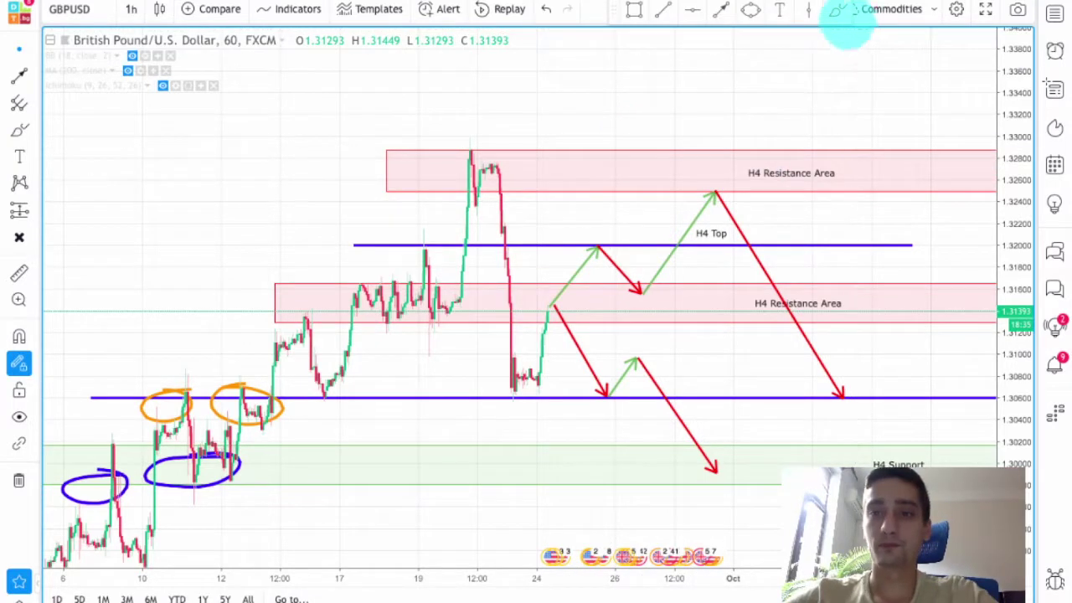
click(837, 10)
click(676, 52)
click(768, 95)
mouse_move(559, 306)
mouse_down()
mouse_move(536, 313)
mouse_move(557, 320)
mouse_move(555, 302)
mouse_up()
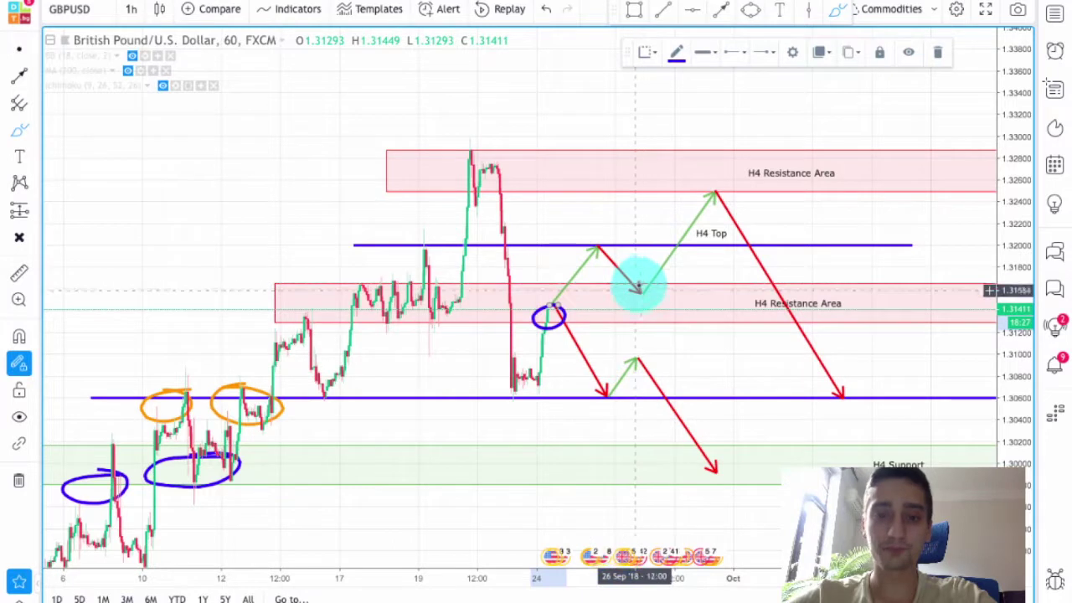
mouse_move(628, 351)
mouse_down()
mouse_move(627, 369)
mouse_move(645, 358)
mouse_up()
drag(691, 463, 739, 462)
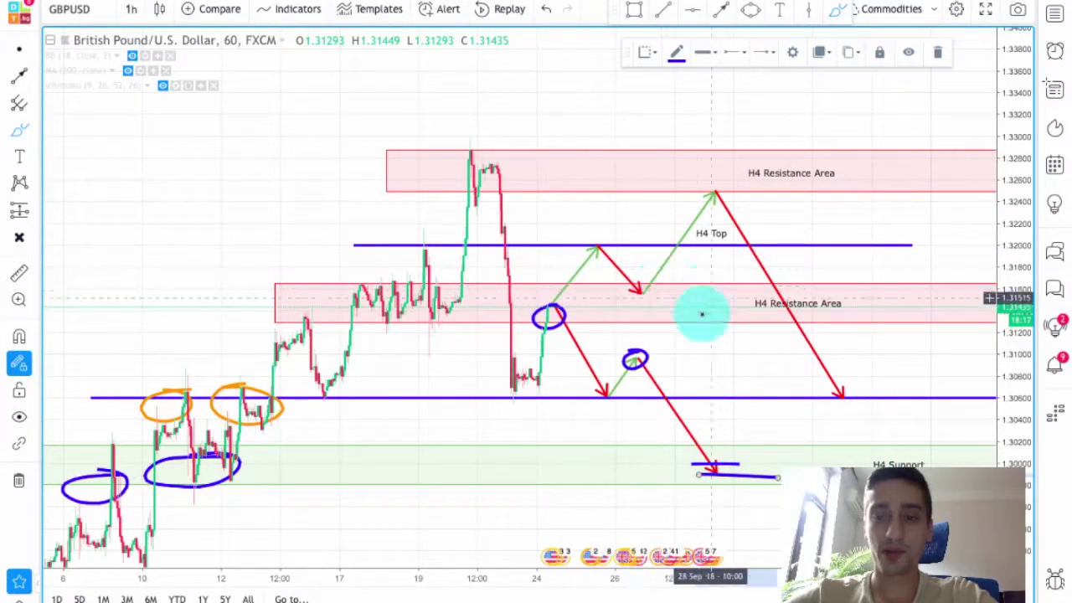
Brush a blue circle around the red pullback arrow's tip and mark the rise's target in the upper H4 Resistance Area with two blue lines
mouse_move(636, 282)
mouse_down()
mouse_move(627, 287)
mouse_move(656, 297)
mouse_move(652, 281)
mouse_up()
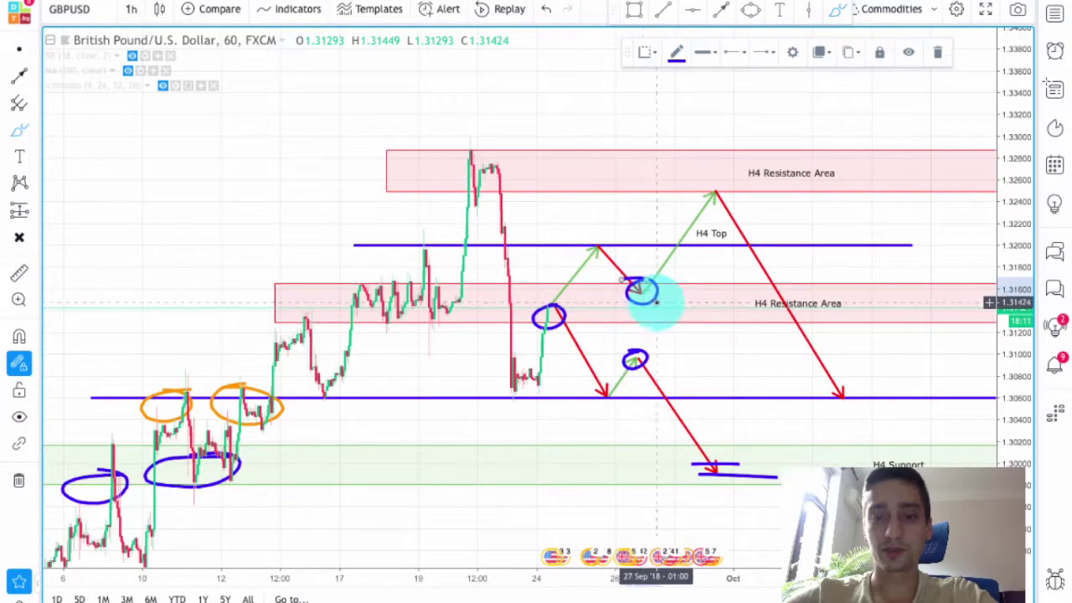
drag(694, 176, 737, 176)
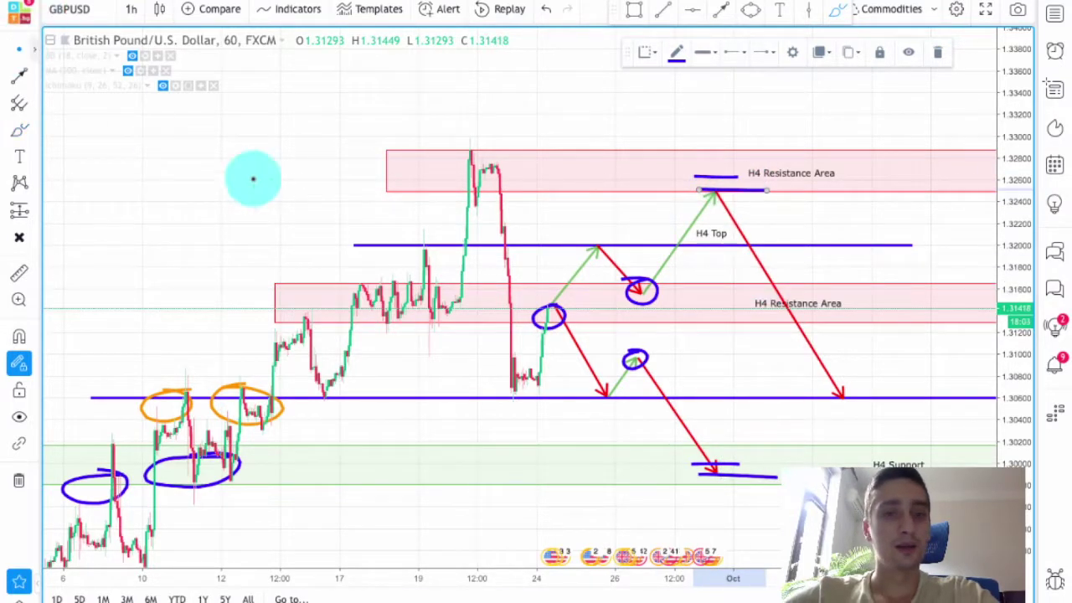
click(284, 197)
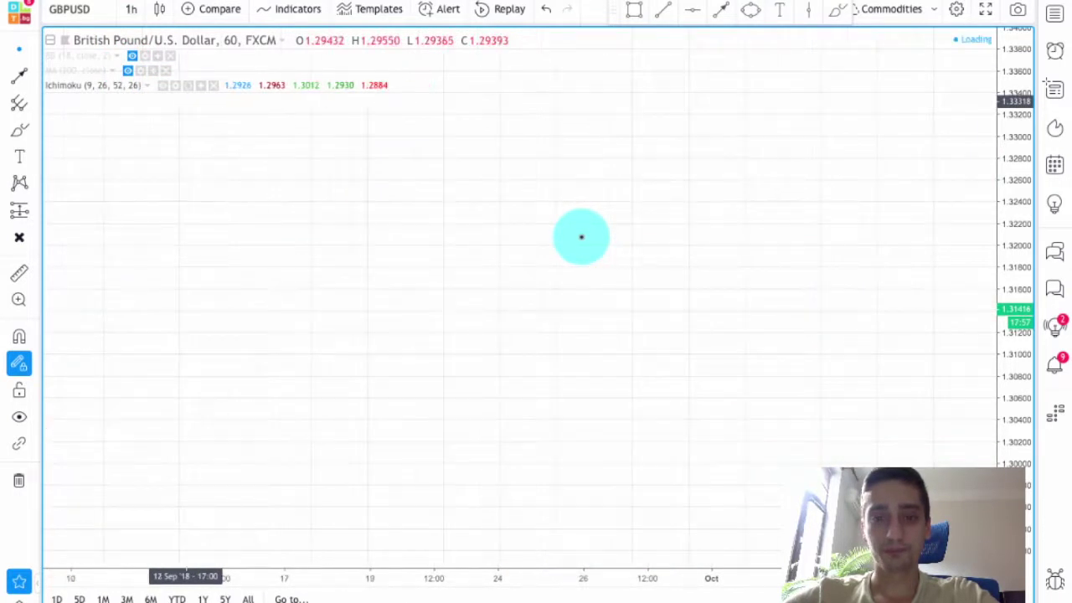
Compare the latest price with the Ichimoku cloud on the 1-hour chart and hide the indicator
scroll(581, 234, up, 5)
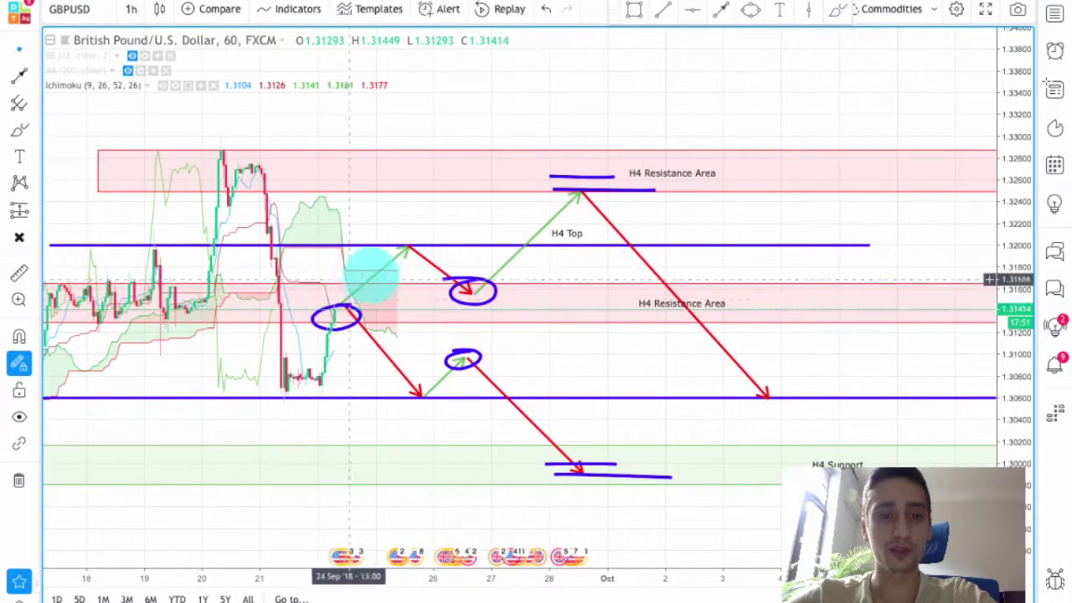
right_click(424, 345)
click(413, 347)
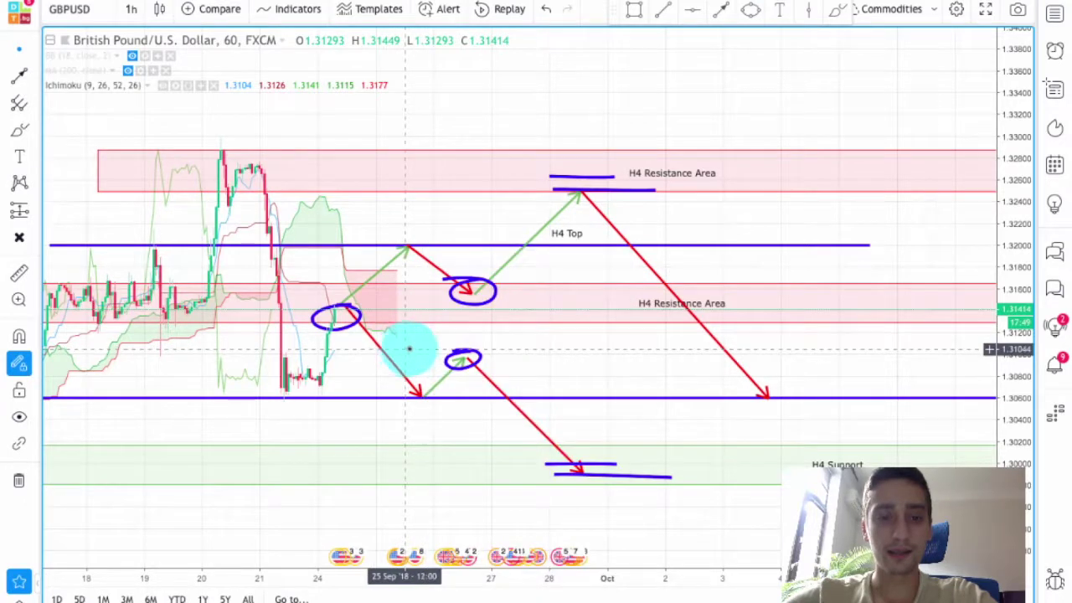
drag(414, 347, 512, 347)
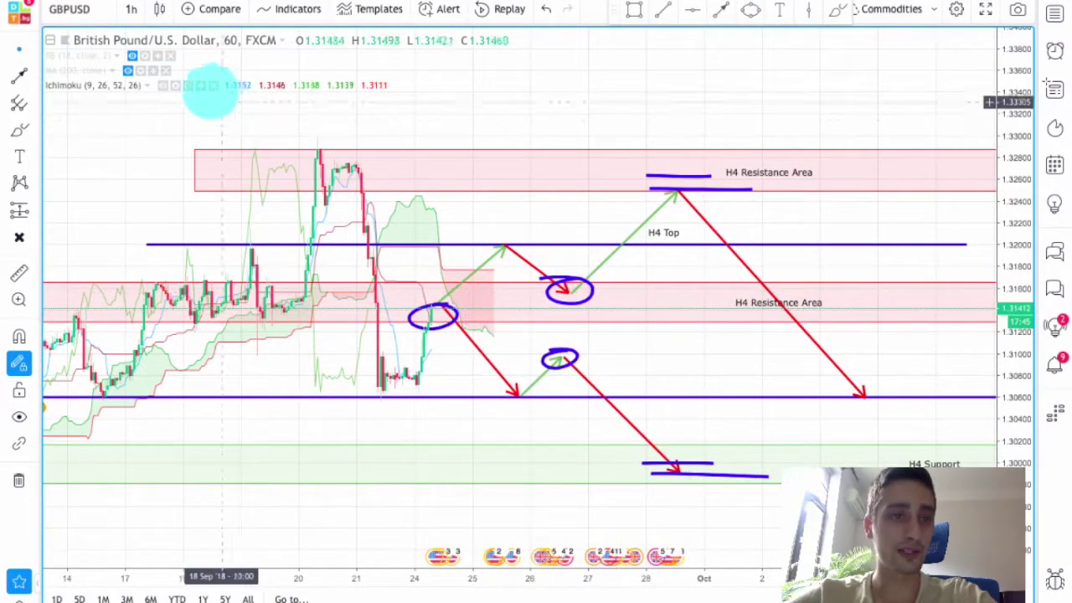
click(163, 85)
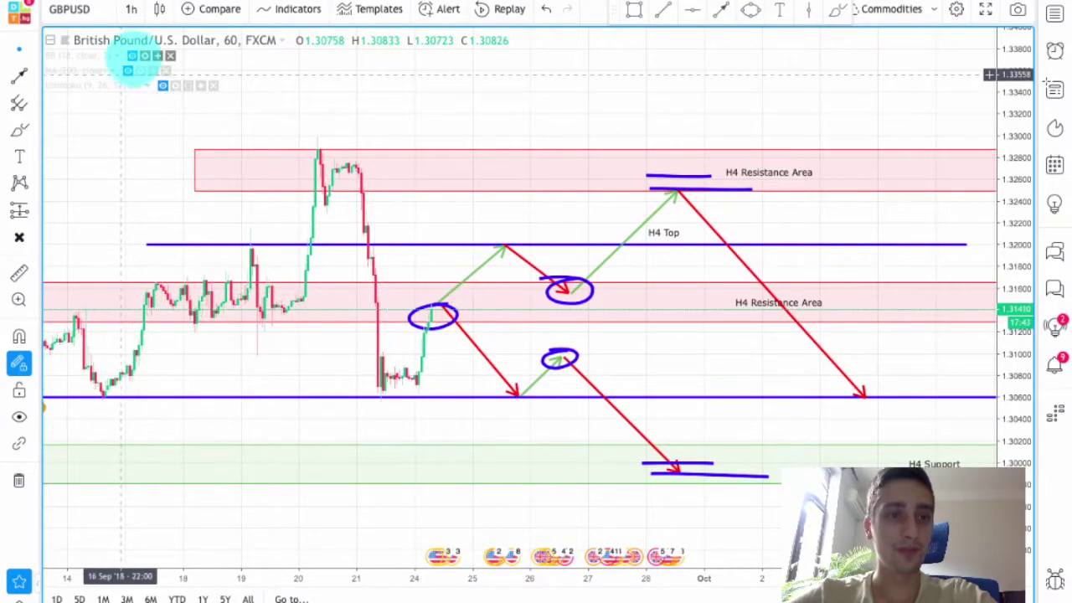
Show the 200-period moving average, examine its slope against the latest price, and hide it
click(132, 56)
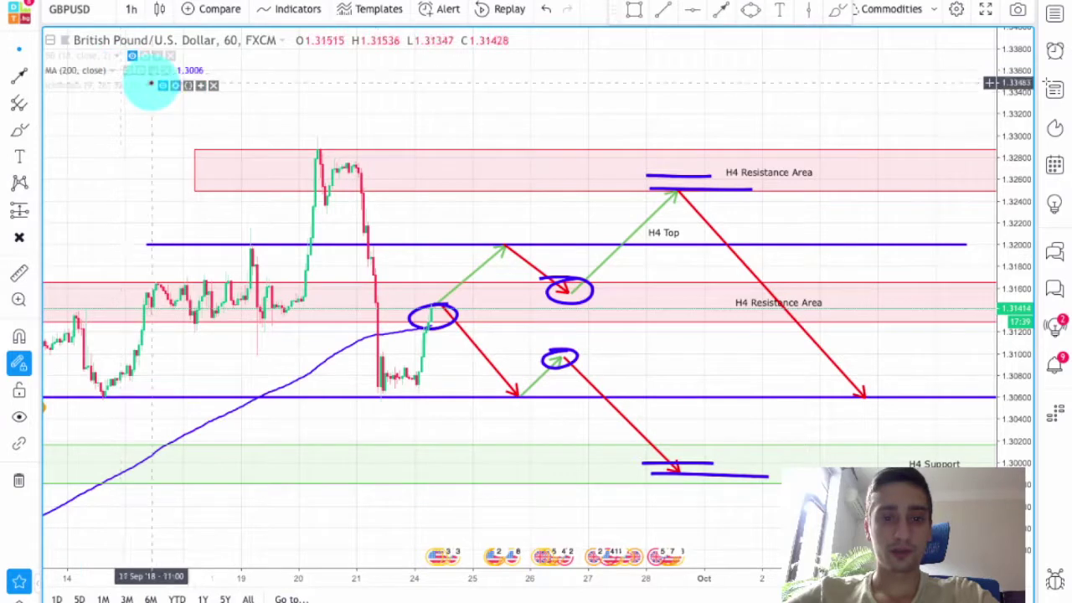
scroll(390, 288, down, 3)
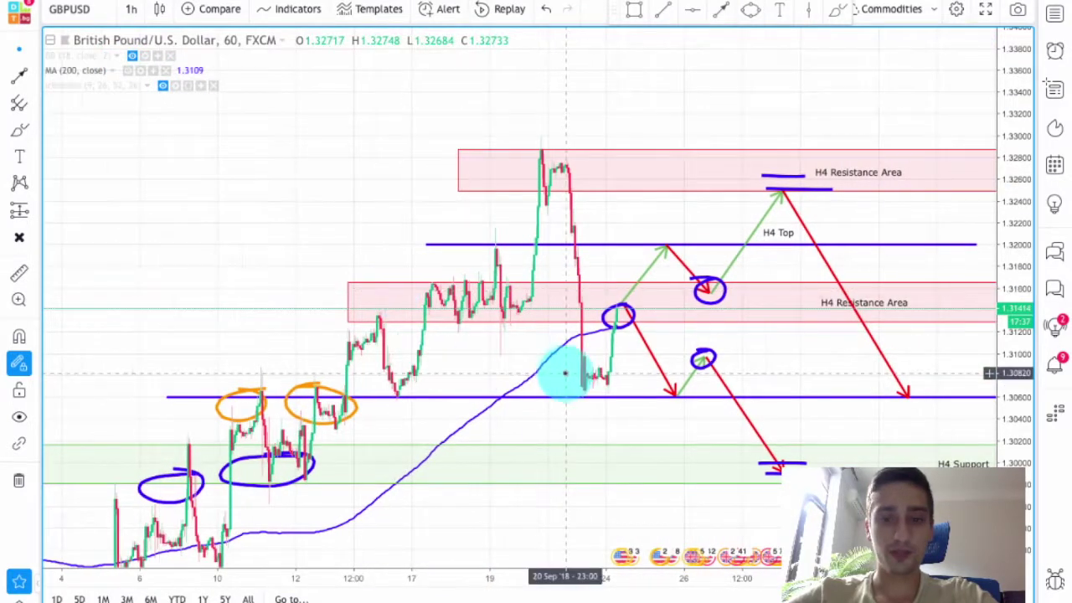
scroll(562, 370, up, 3)
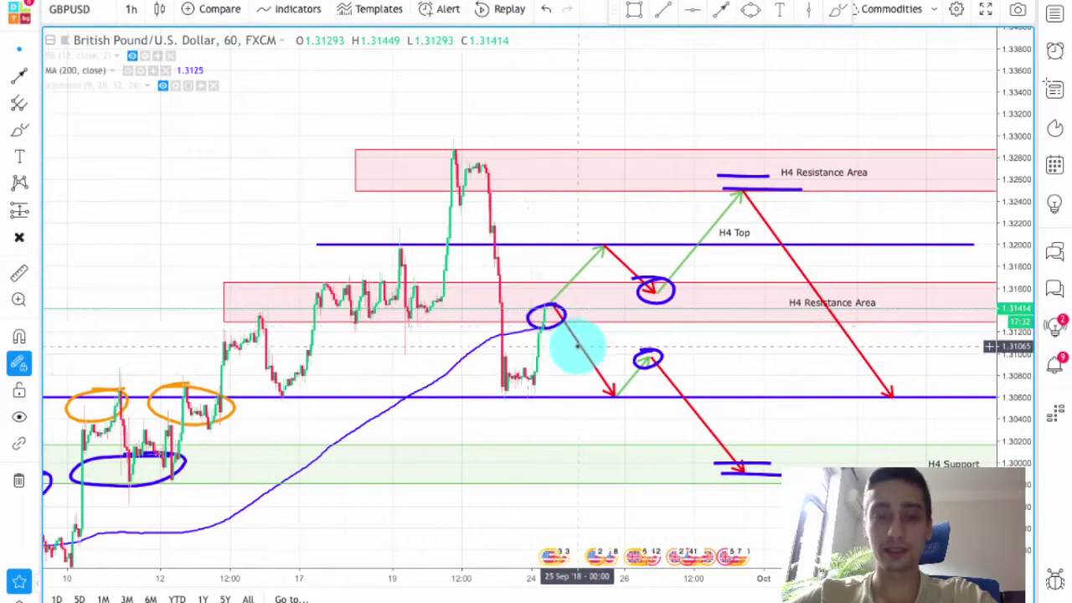
scroll(577, 346, up, 1)
scroll(577, 346, down, 1)
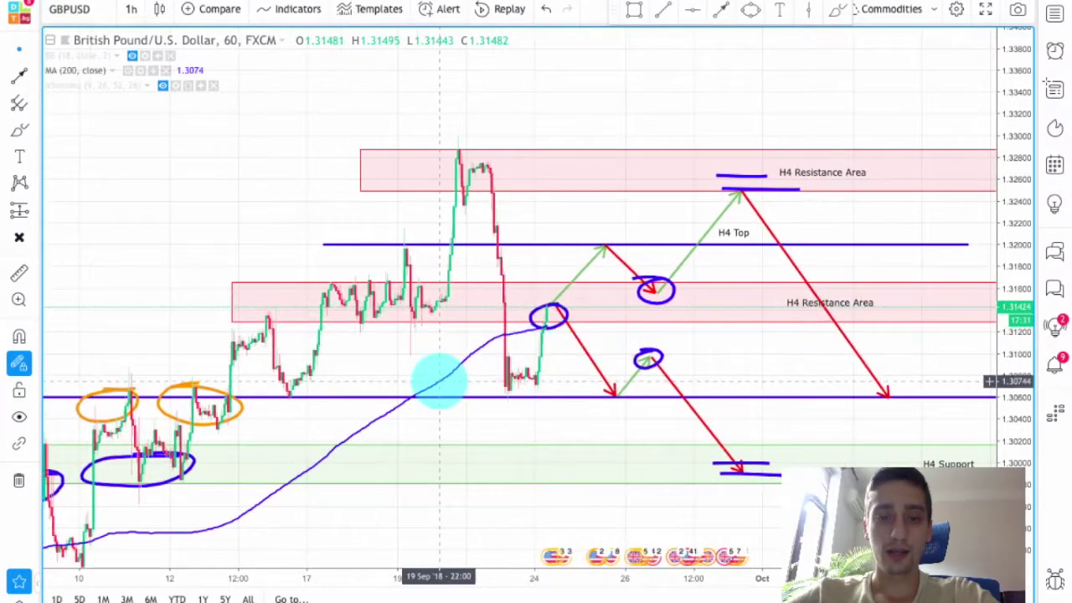
drag(519, 335, 394, 378)
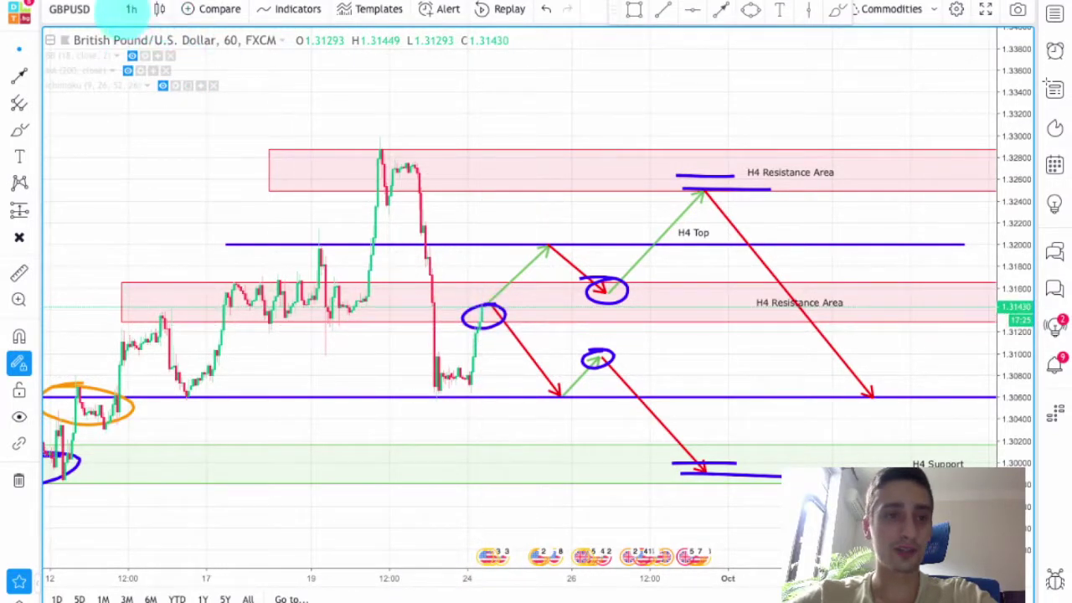
Switch the GBPUSD chart to the 15-minute interval and stretch its price scale
click(131, 10)
click(155, 111)
scroll(708, 318, down, 5)
drag(1021, 456, 993, 268)
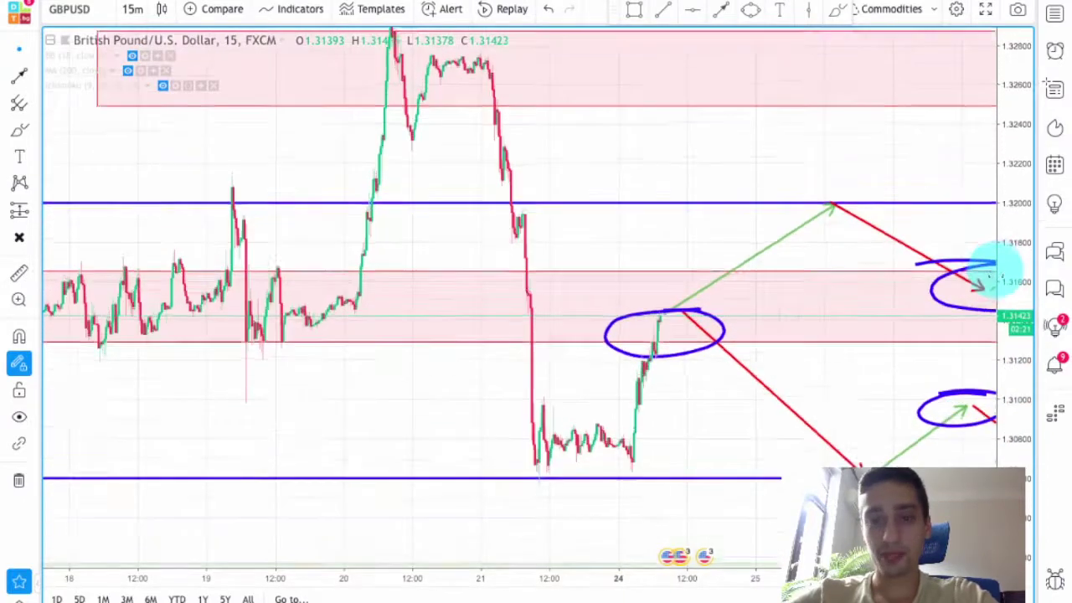
Delete the blue brush circle around the latest price
scroll(789, 292, up, 3)
drag(737, 379, 744, 347)
scroll(442, 337, up, 2)
click(429, 305)
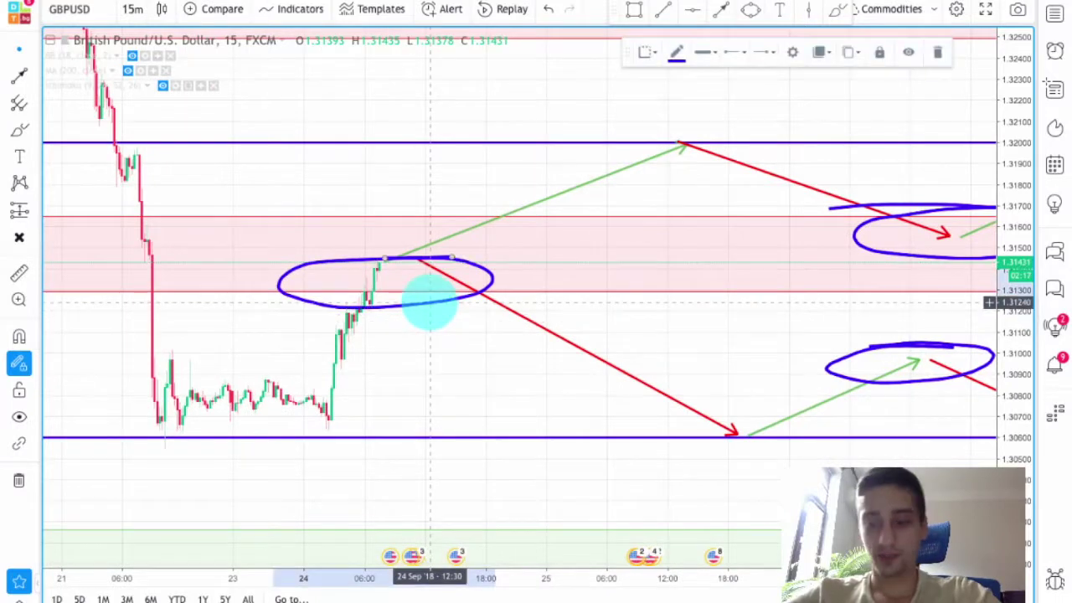
key(Delete)
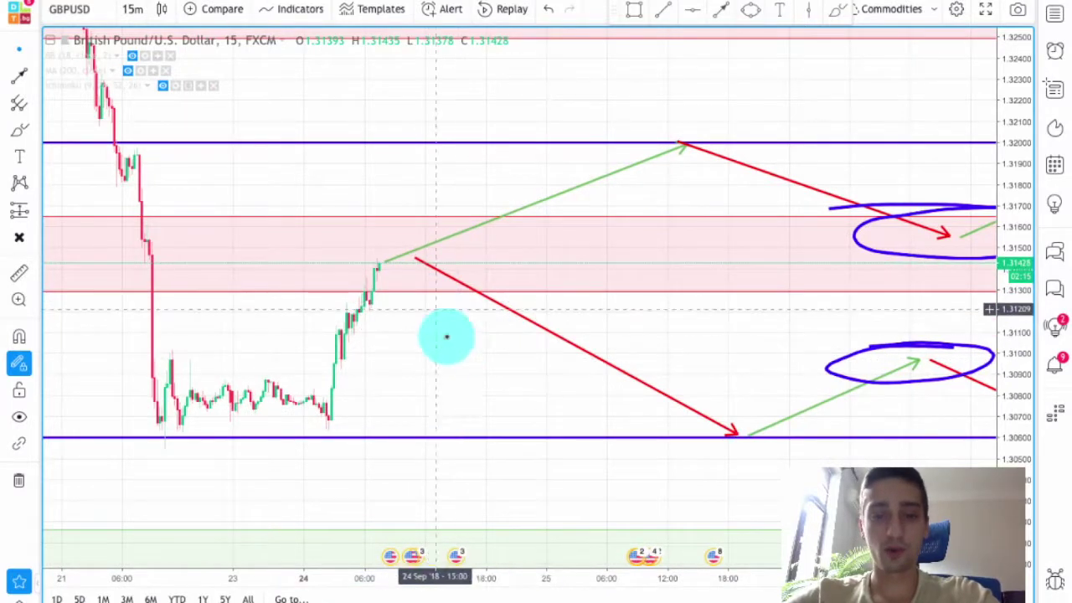
Draw a light-blue filled rectangle around the latest price, spanning about 1.3154 to 1.3135 within the lower H4 Resistance Area
drag(465, 334, 530, 316)
click(633, 9)
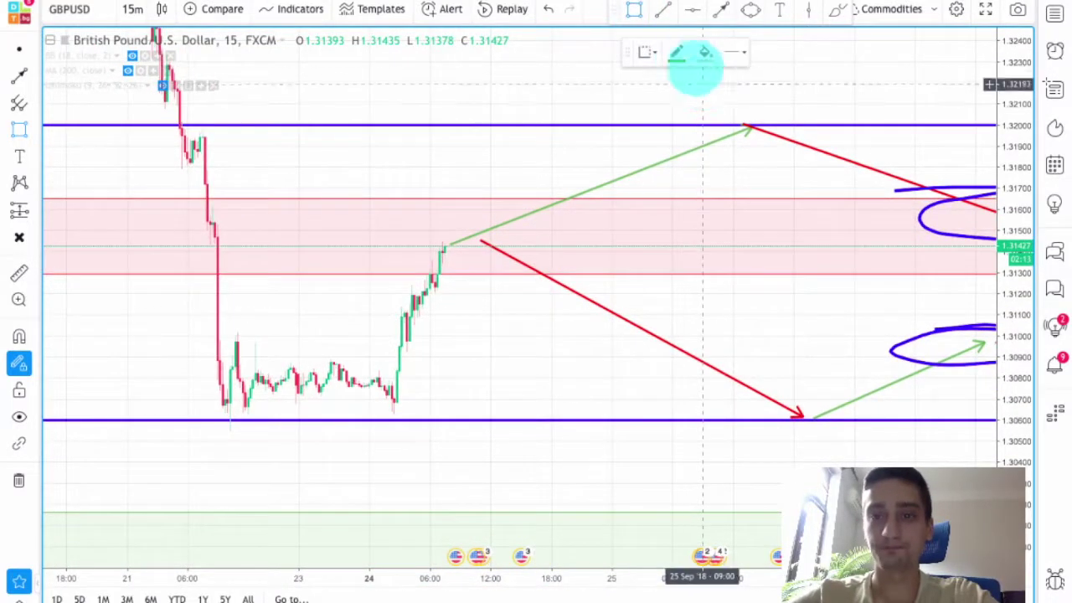
click(676, 52)
click(766, 138)
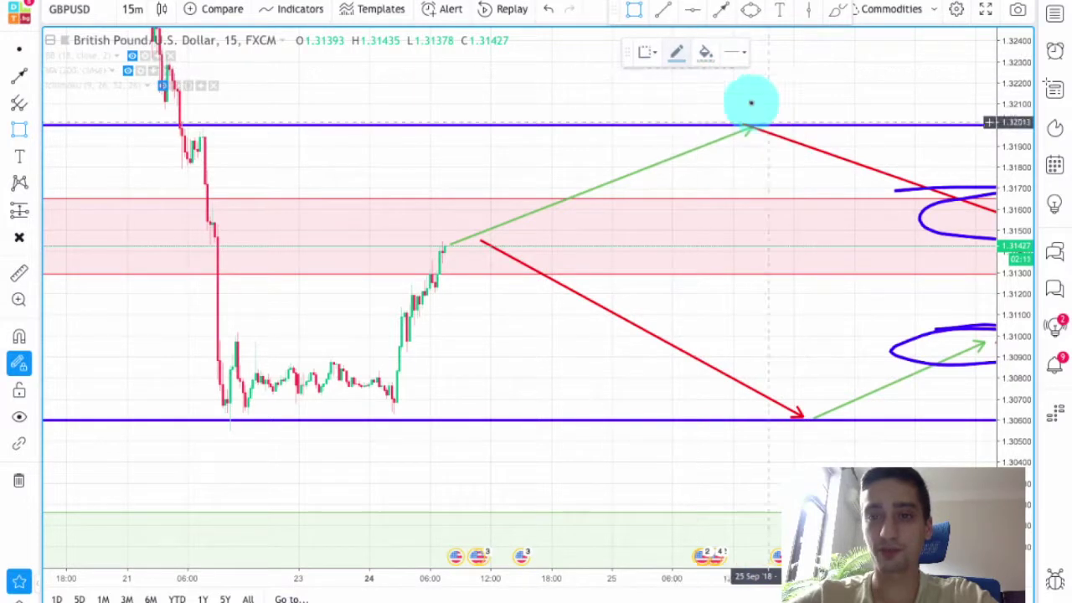
click(705, 52)
click(405, 233)
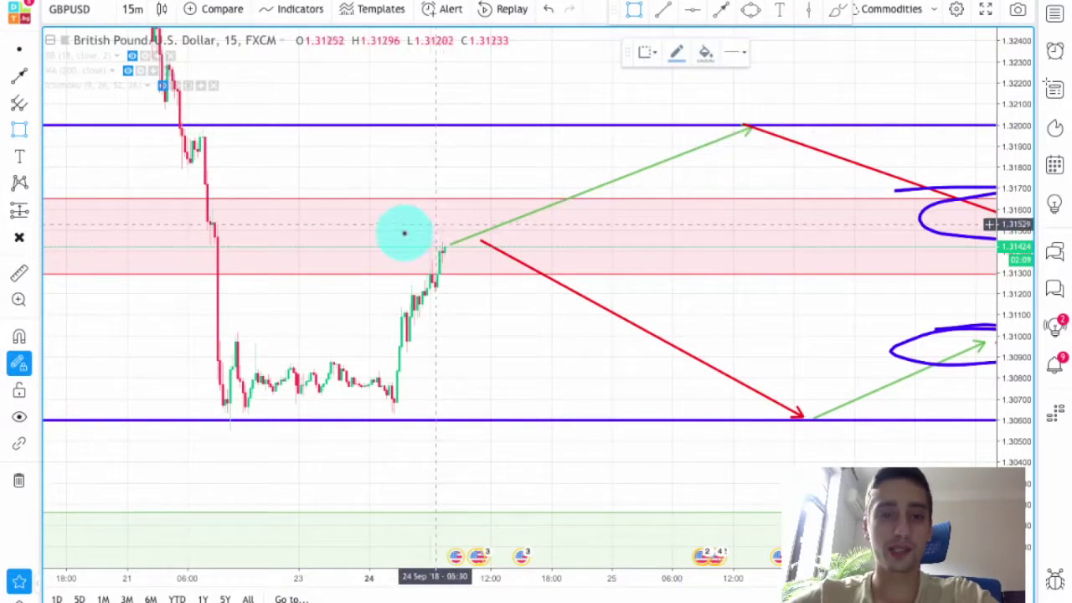
drag(419, 222, 601, 263)
click(19, 49)
click(524, 399)
Draw a blue trend line beneath the light-blue rectangle, along the base of the lower H4 Resistance Area at about 1.3129
click(662, 9)
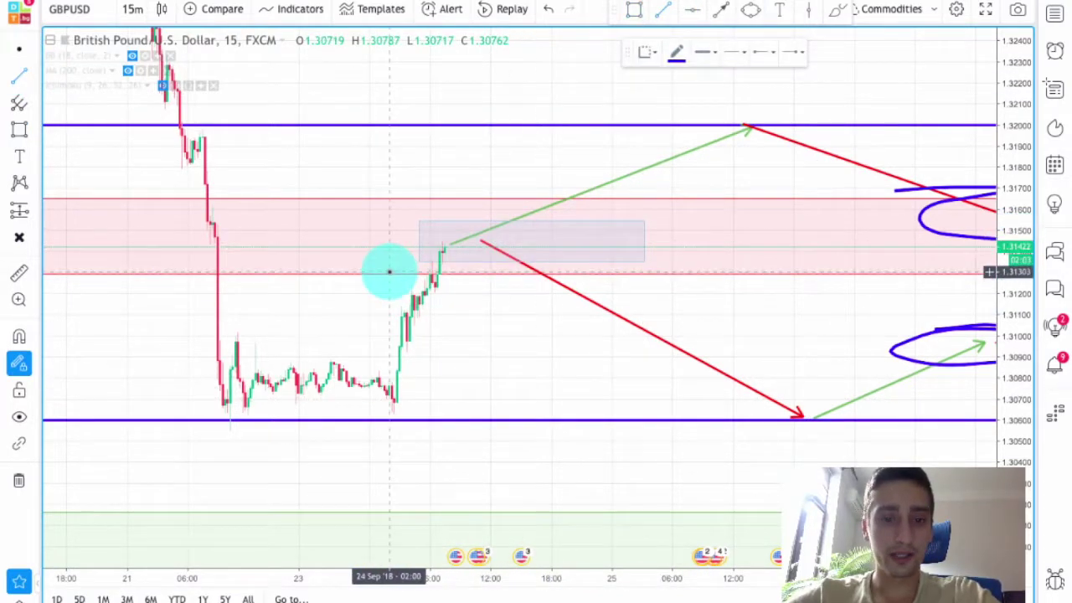
drag(389, 273, 637, 274)
Check the marked entry zone on the 30-minute interval, return to the 15-minute interval and dismiss the browser notice
click(132, 9)
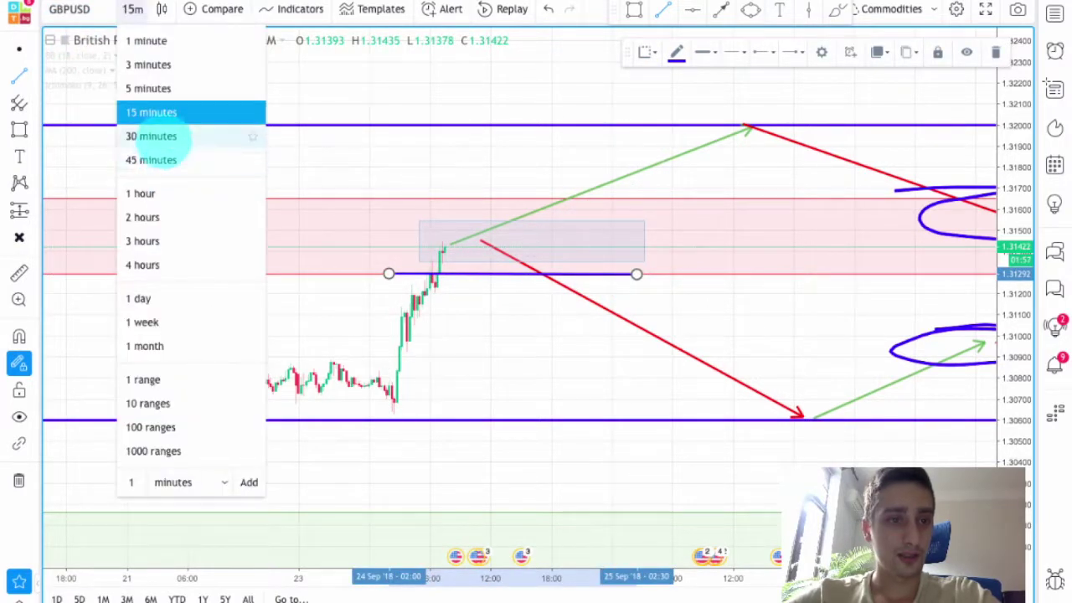
click(151, 136)
scroll(475, 231, down, 5)
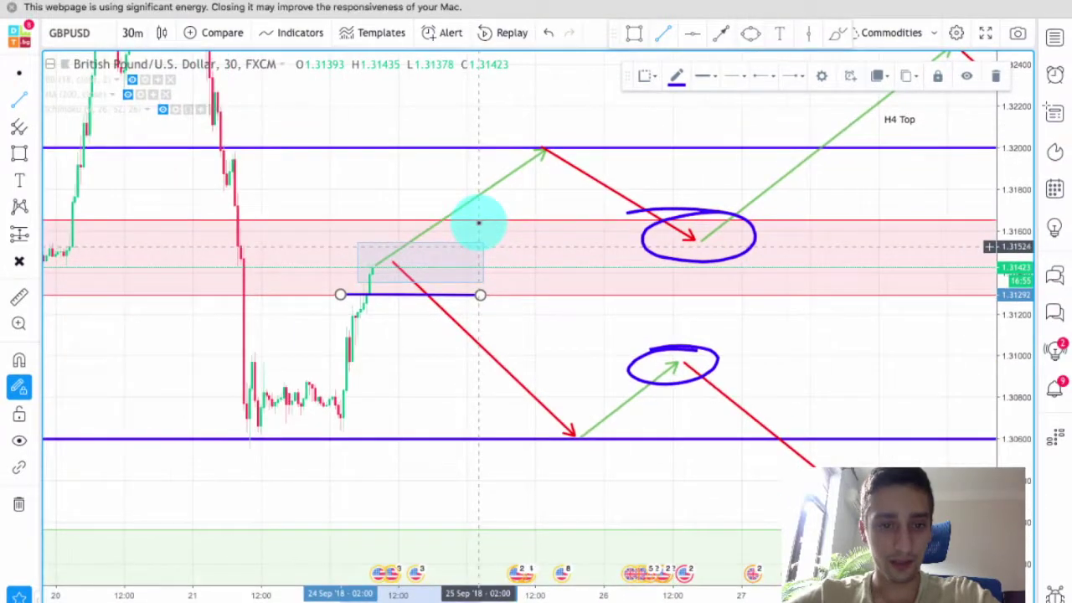
scroll(479, 222, down, 3)
scroll(479, 221, up, 2)
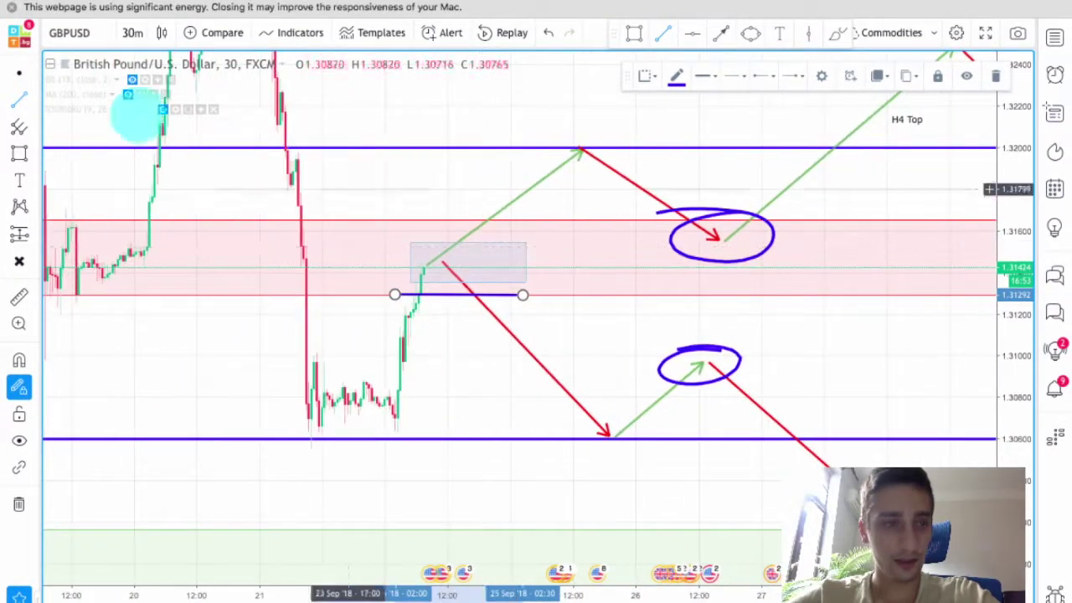
click(133, 32)
click(151, 137)
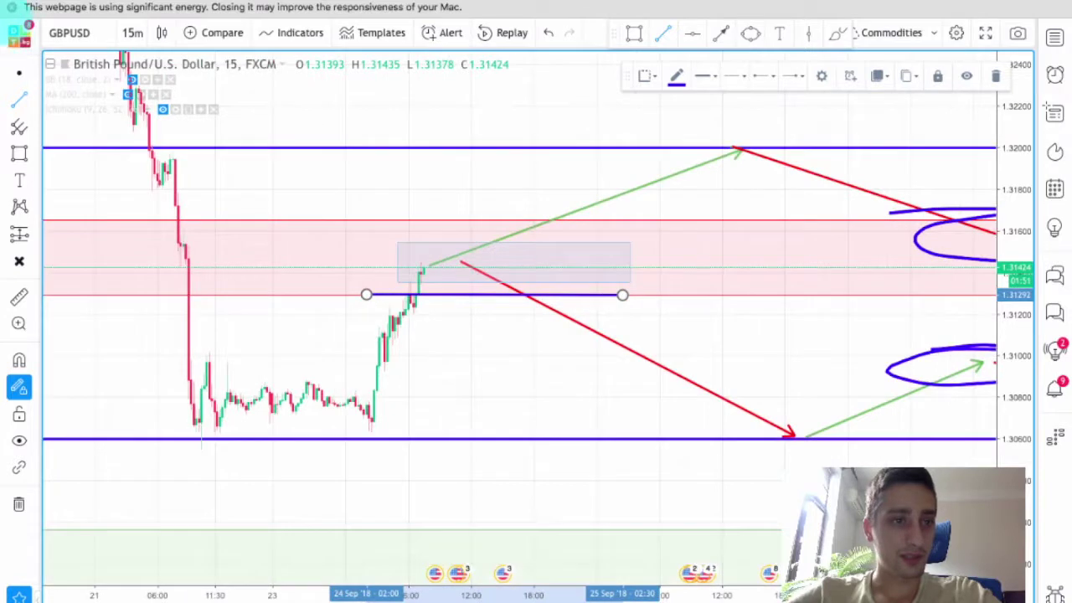
click(11, 7)
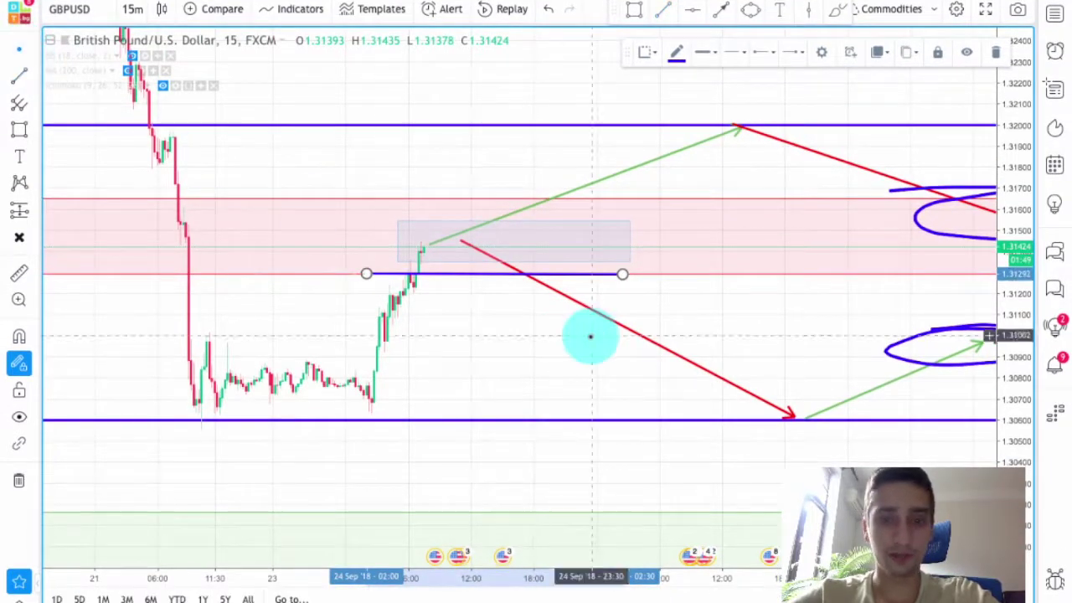
Duplicate the blue line under the rectangle and place the copy slightly lower at about 1.3122
scroll(589, 336, up, 1)
drag(428, 368, 564, 356)
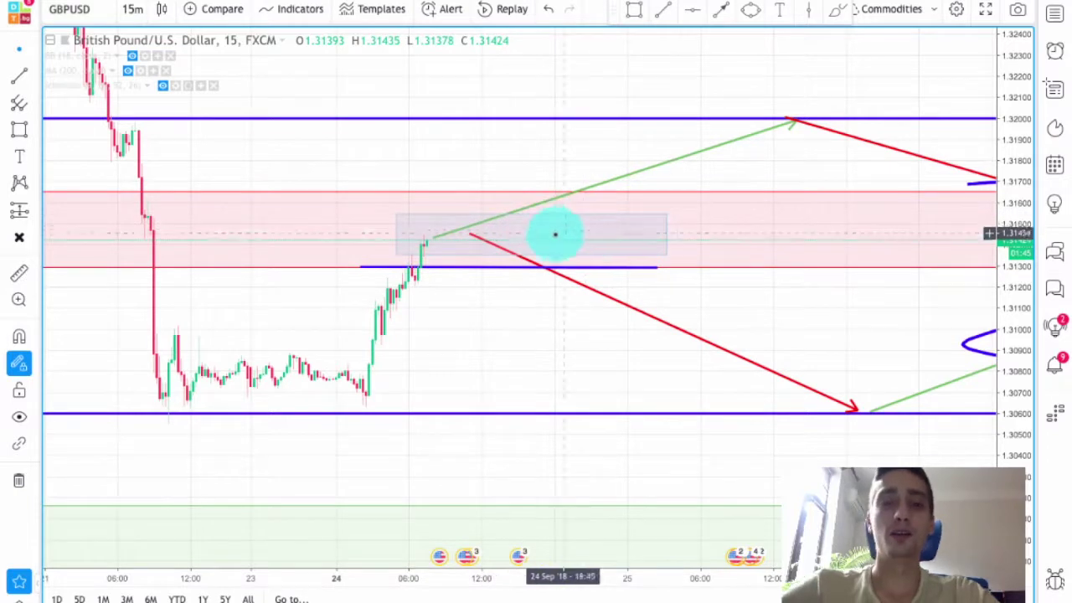
click(554, 267)
click(526, 266)
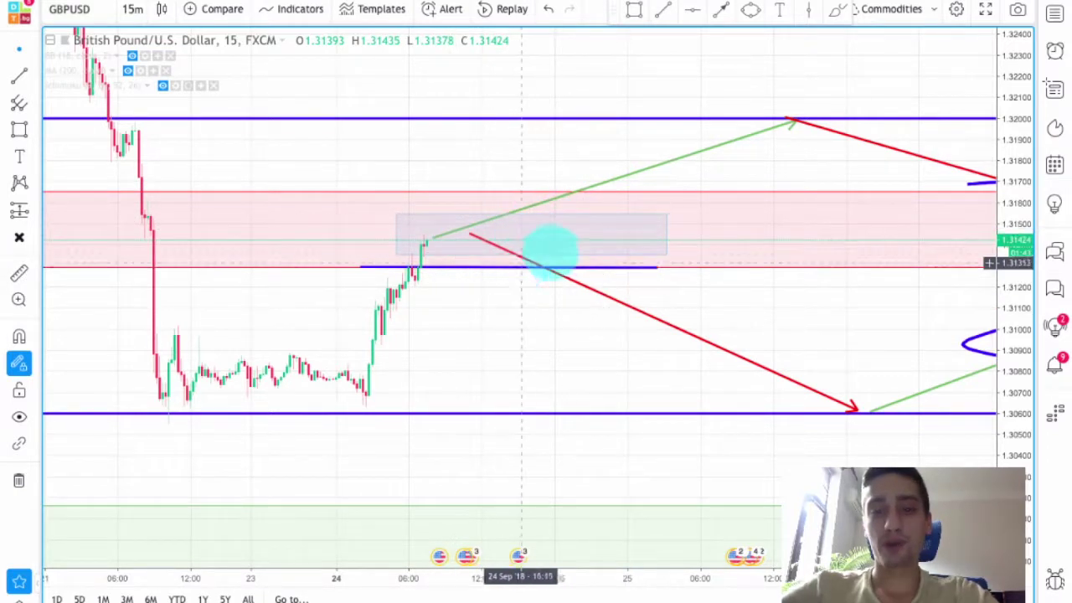
click(478, 276)
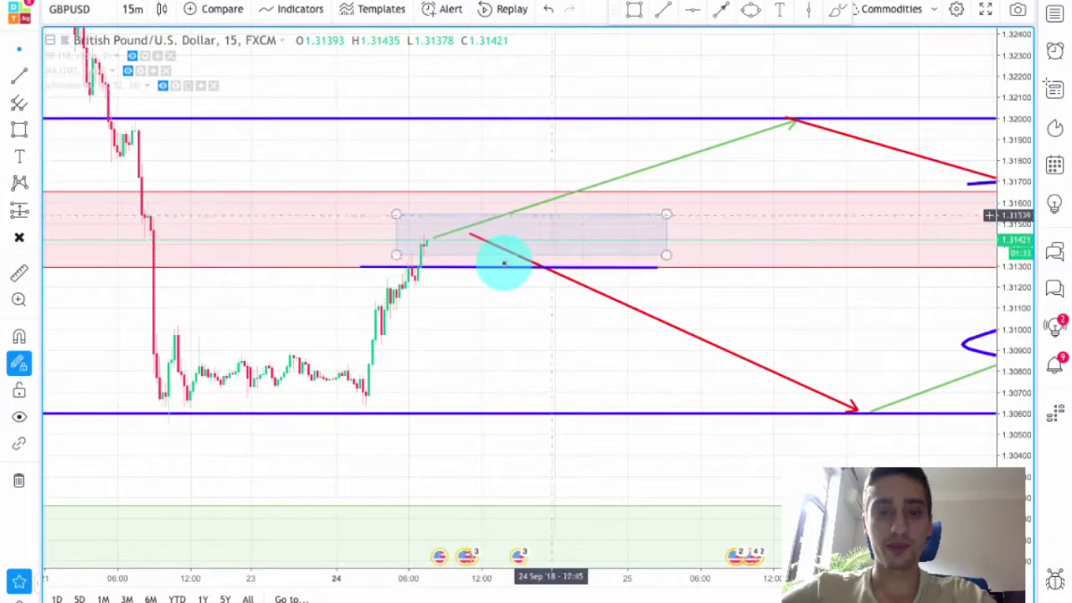
click(471, 267)
drag(473, 267, 447, 282)
click(511, 323)
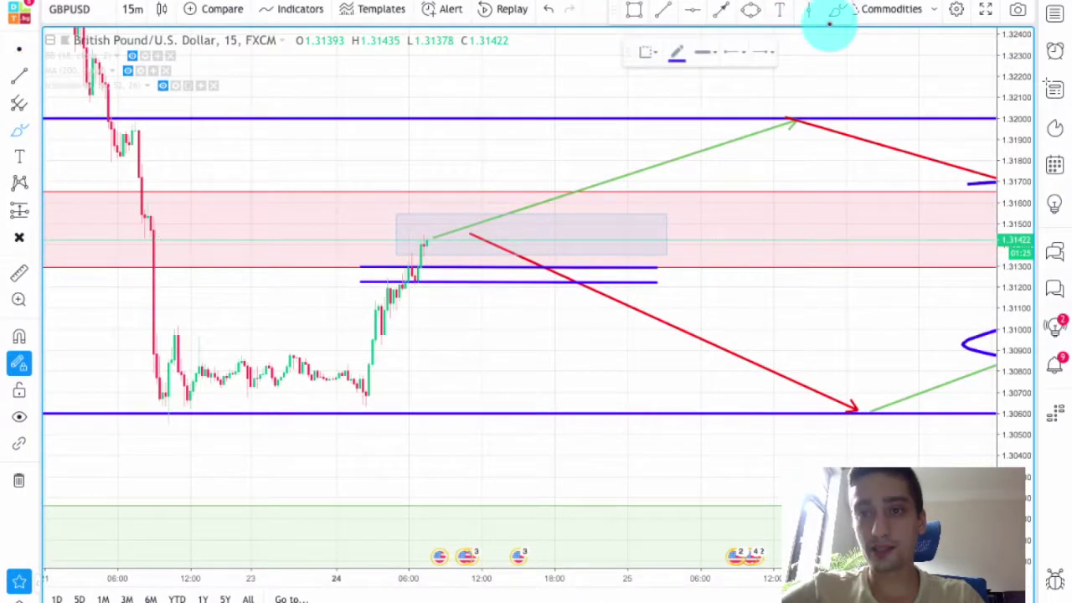
Brush a small red circle just beneath the two short blue lines at about 1.3116
click(677, 52)
click(691, 95)
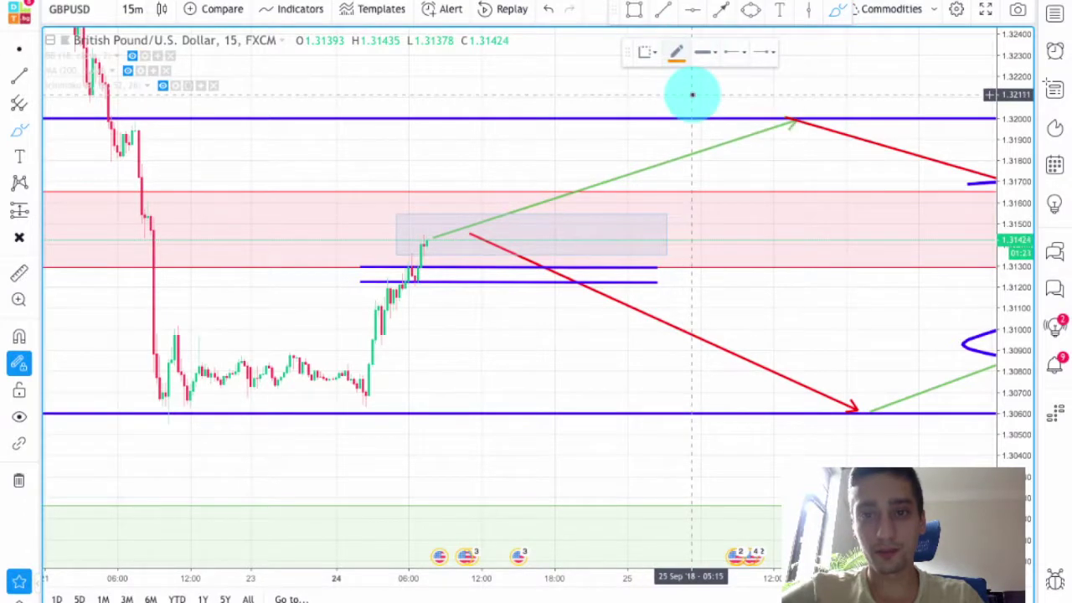
click(677, 51)
click(678, 93)
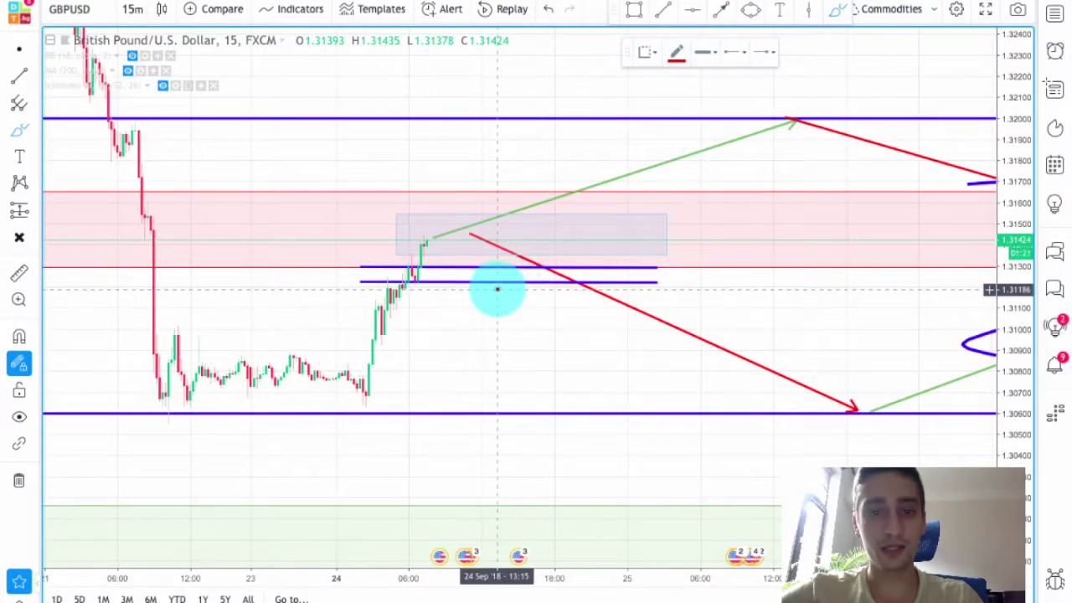
mouse_move(486, 285)
mouse_down()
mouse_move(517, 299)
mouse_move(503, 285)
mouse_up()
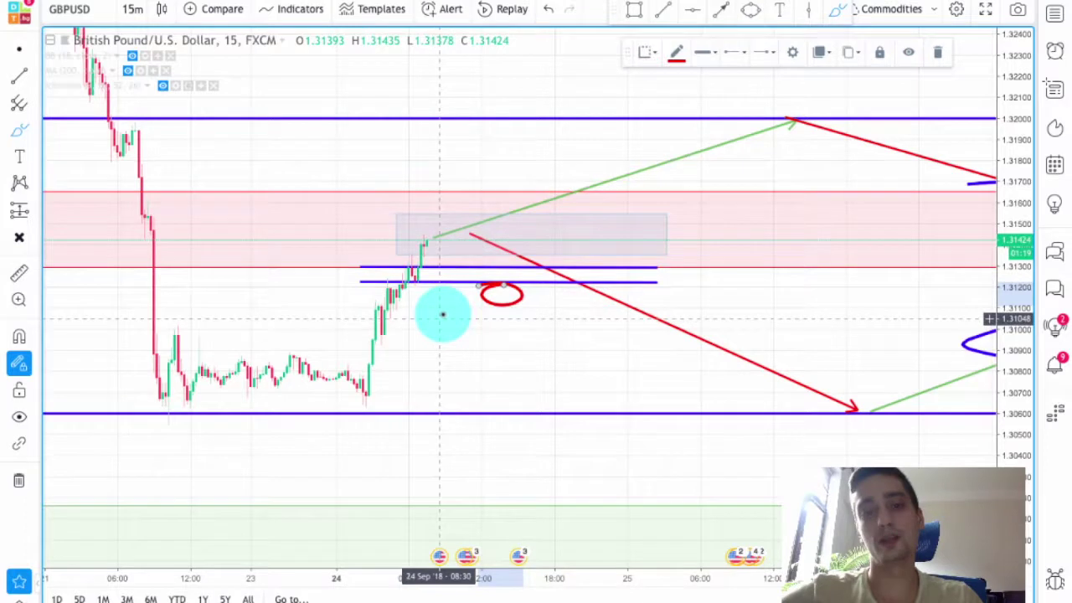
click(20, 49)
scroll(519, 183, down, 2)
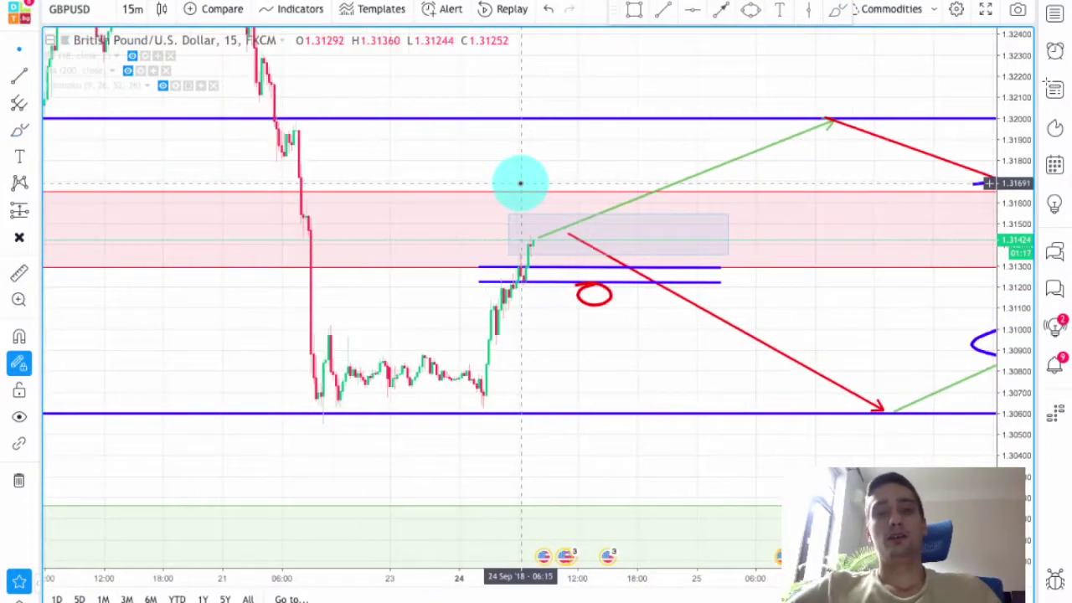
drag(636, 170, 460, 194)
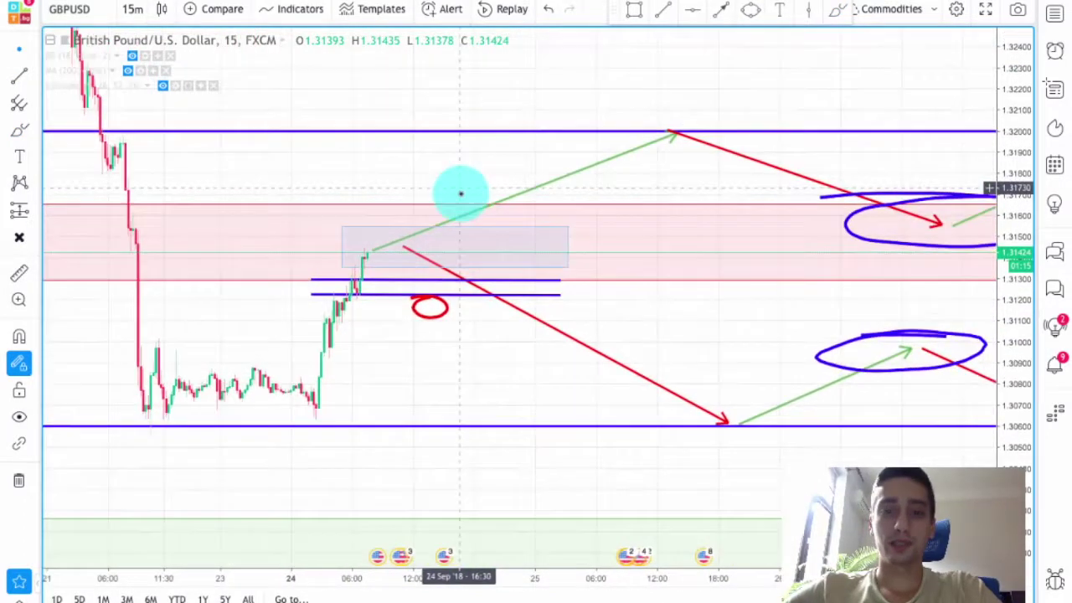
drag(1014, 343, 908, 310)
drag(766, 340, 596, 395)
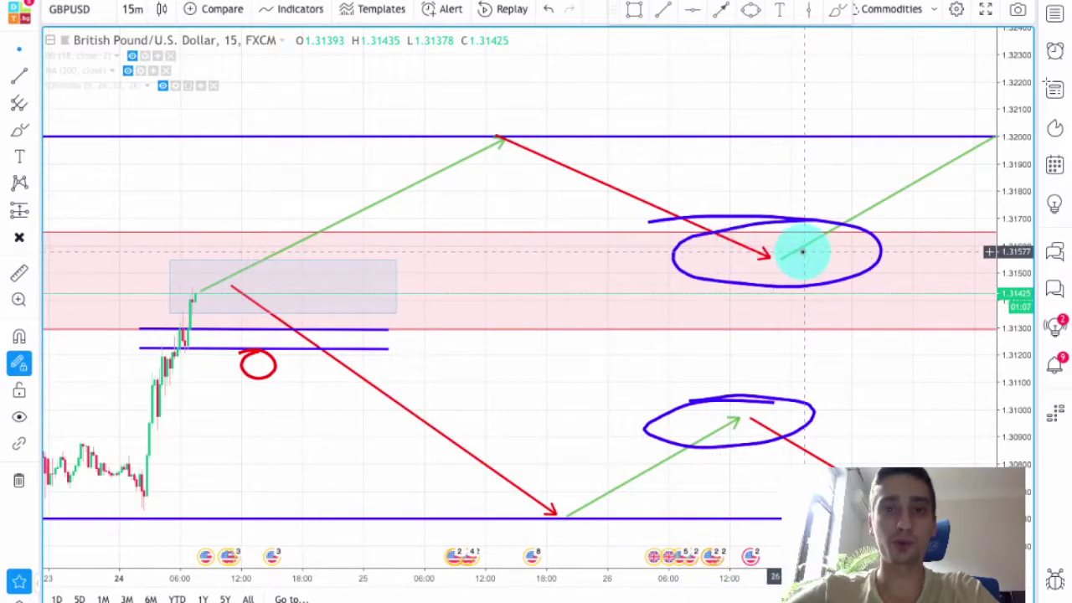
scroll(802, 251, down, 5)
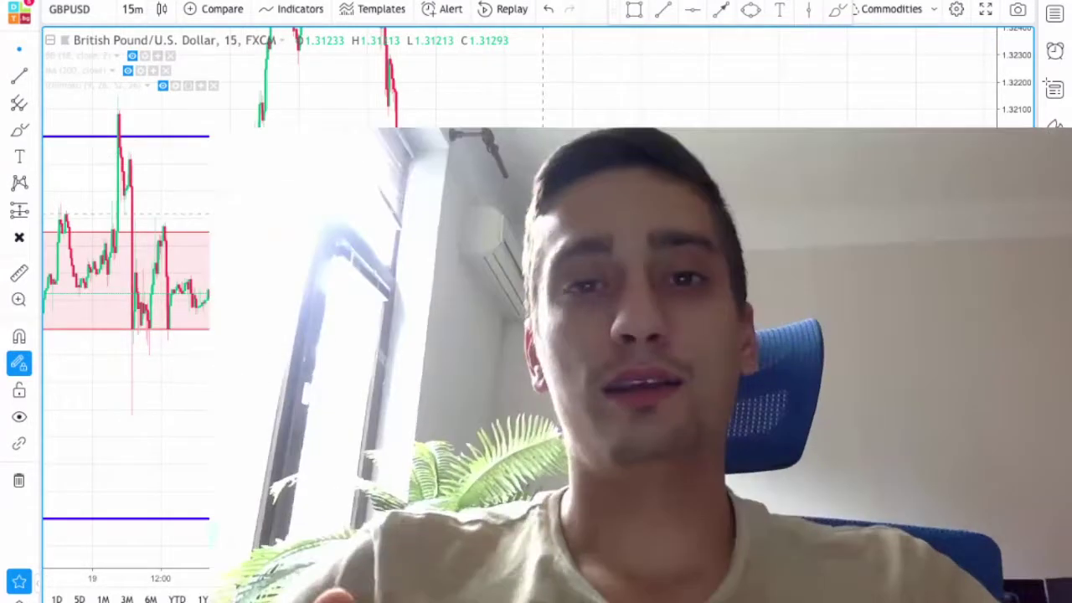